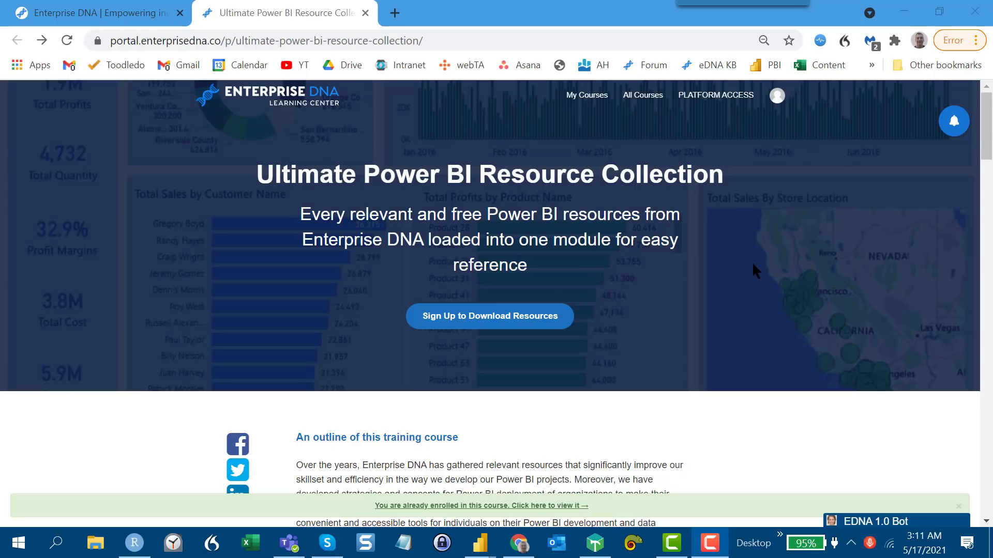
Select the course page's full URL in the browser address bar
scroll(751, 261, down, 1)
scroll(745, 265, down, 5)
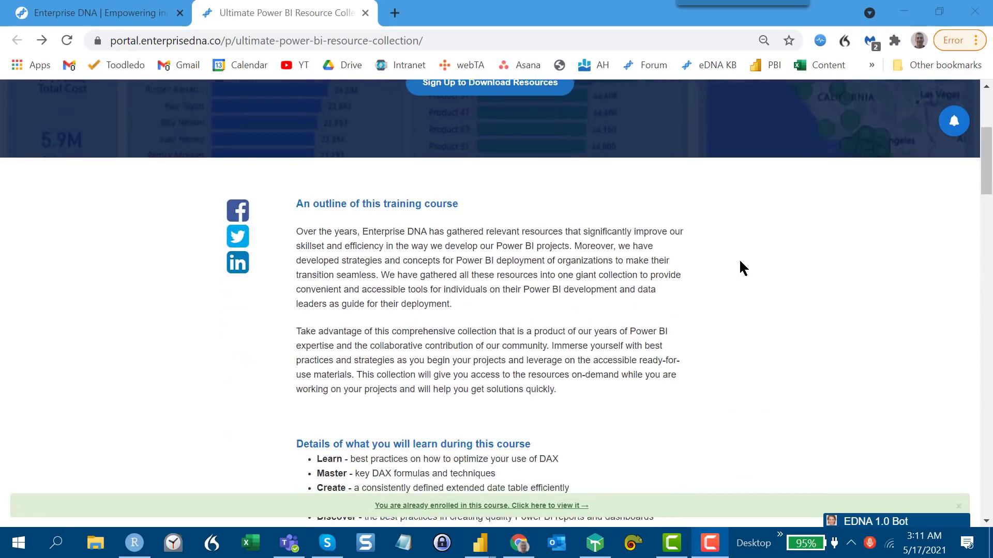
scroll(738, 264, up, 5)
scroll(737, 262, up, 1)
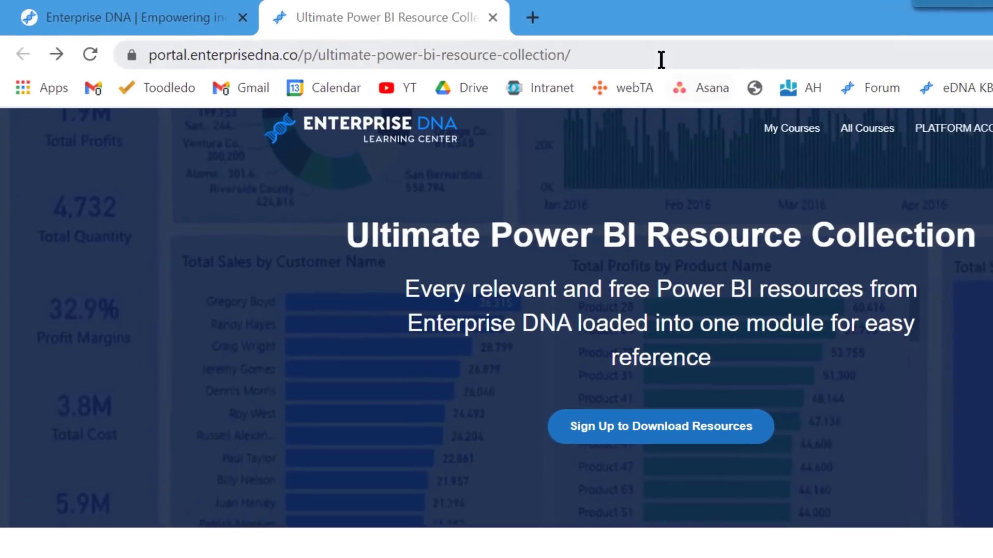
click(485, 40)
drag(674, 55, 120, 75)
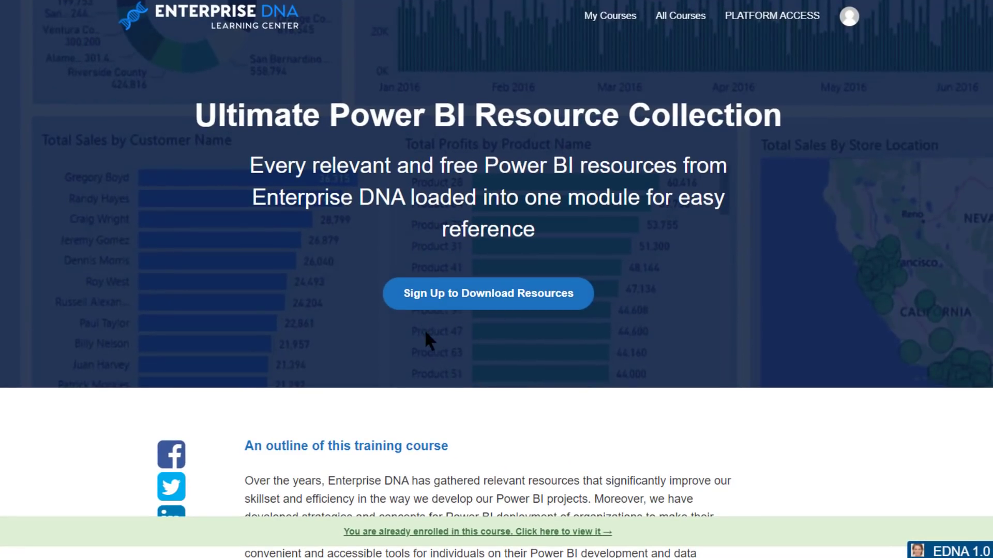
Scroll down to the Course Curriculum list of resource lectures
scroll(423, 341, down, 5)
scroll(421, 347, down, 12)
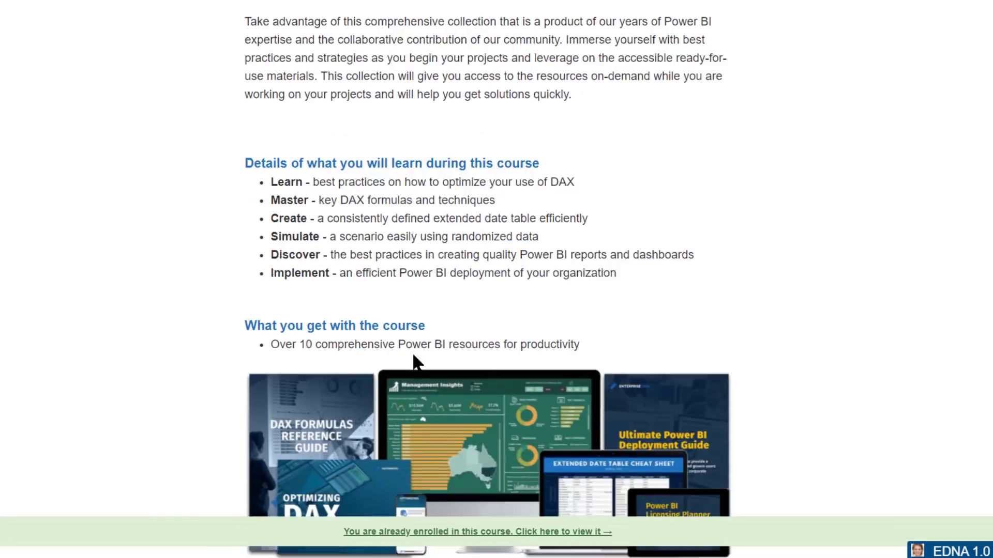
scroll(405, 372, down, 10)
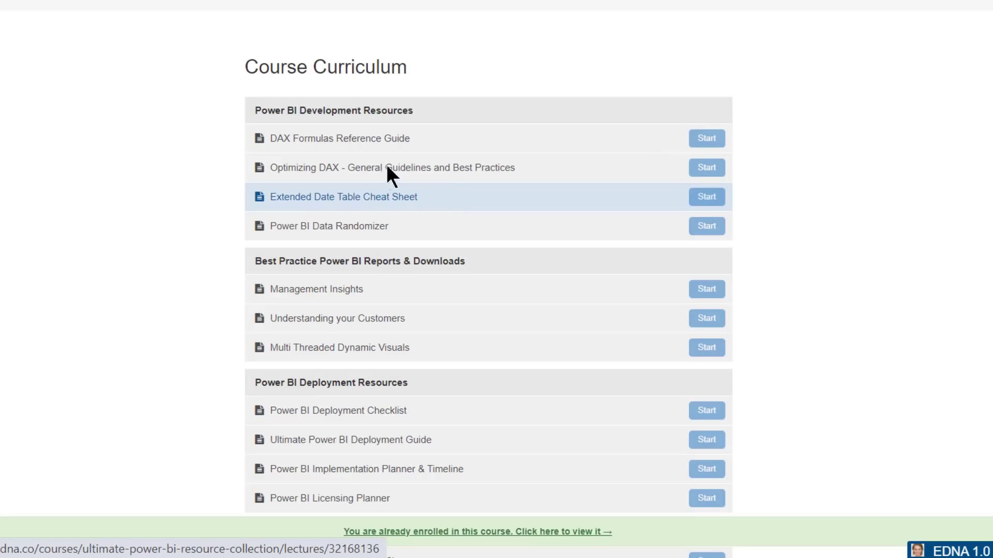
View the Extended Date Table Cheat Sheet, then Management Insights down to its zip download
click(474, 201)
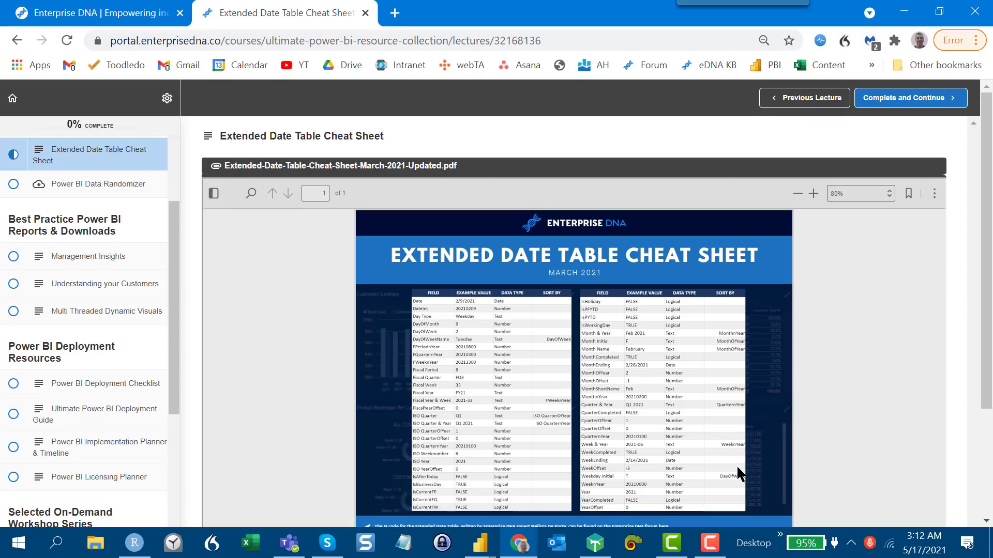
click(61, 255)
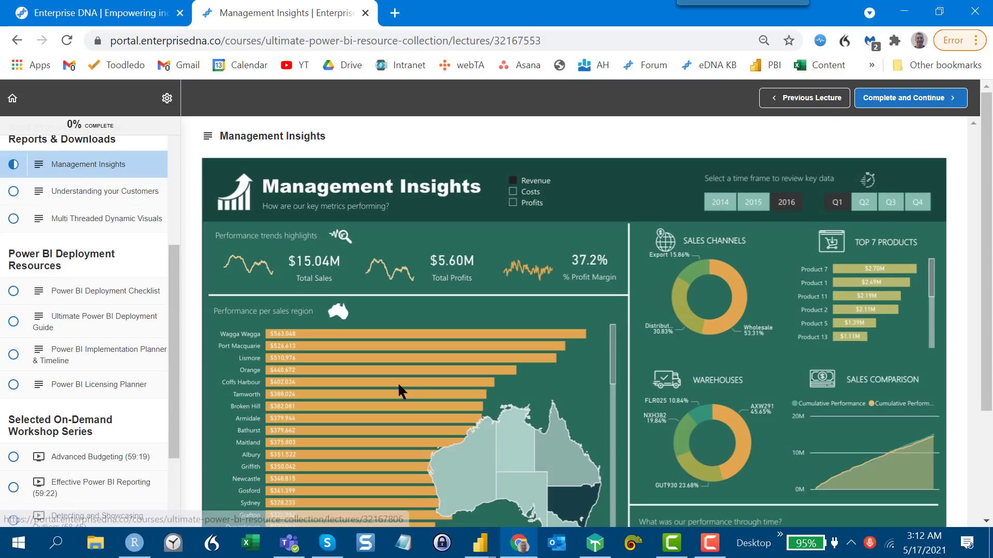
scroll(400, 387, down, 3)
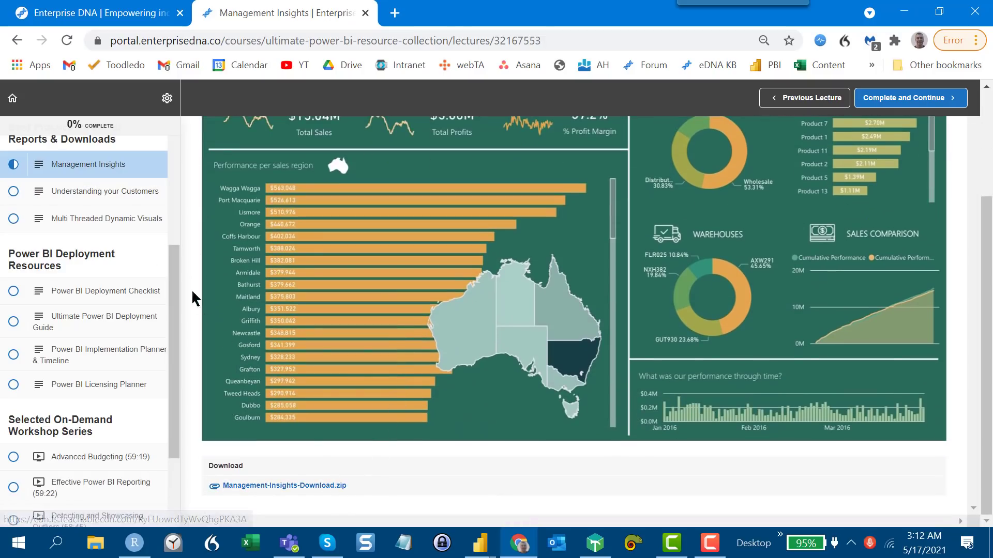
Visit Understanding your Customers, then go back up and open the Power BI Data Randomizer lecture
click(85, 192)
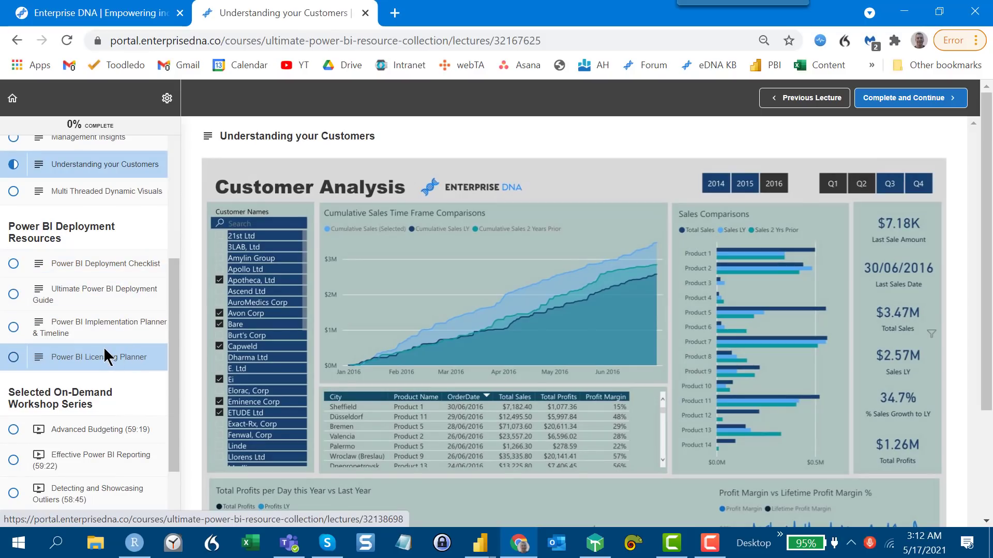
scroll(106, 347, down, 3)
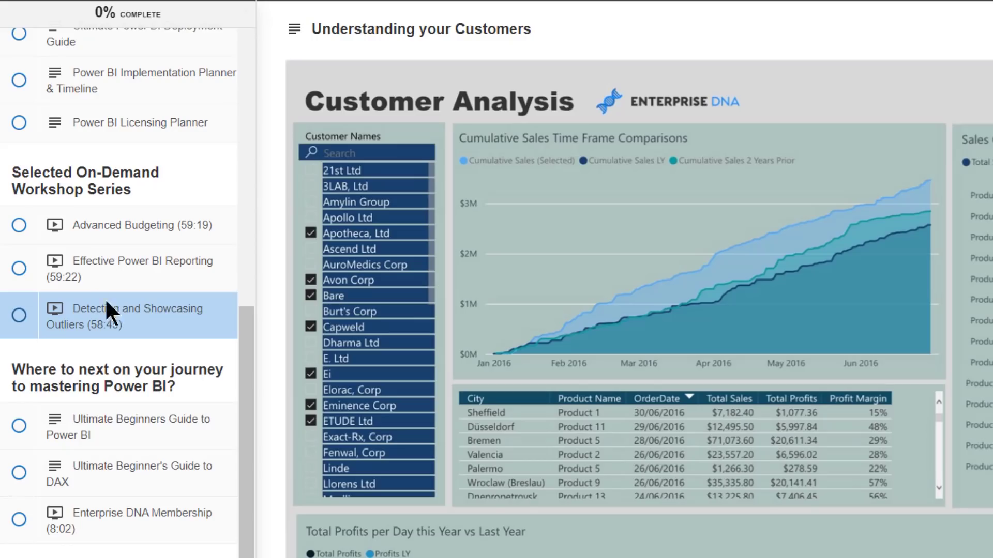
drag(246, 380, 155, 159)
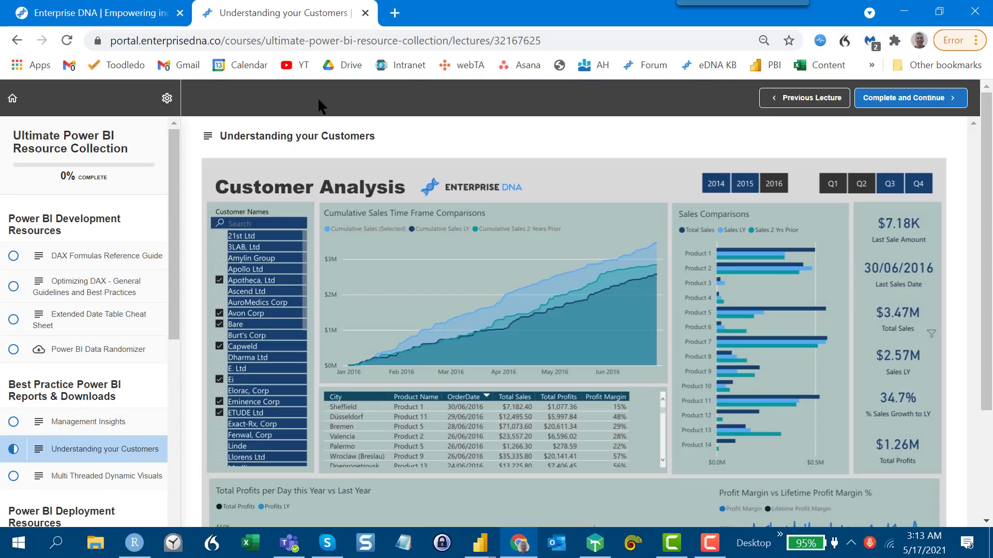
click(79, 350)
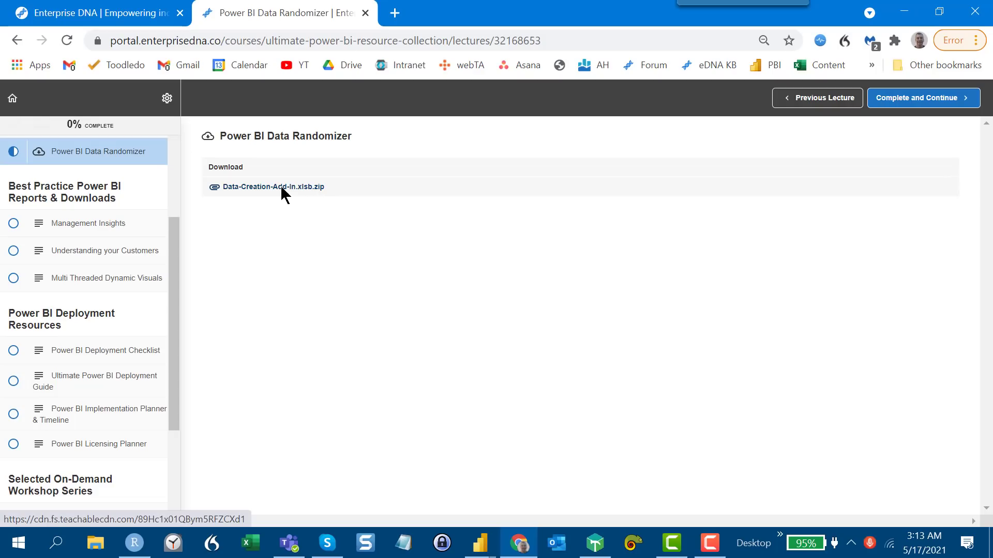
Open Data Creation Add-In.xlsb from the Downloads folder's Data-Creation-Add-In.xlsb (2) subfolder
click(89, 543)
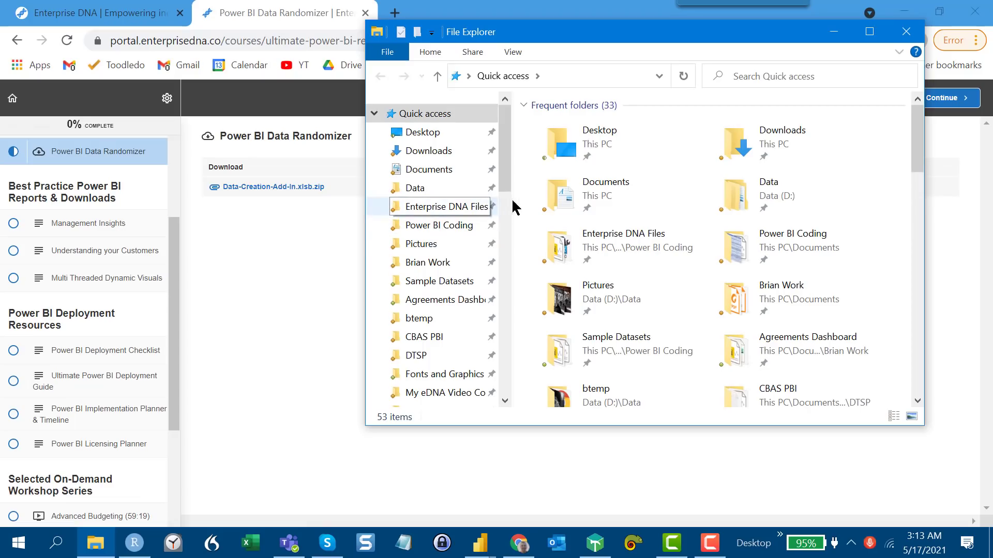
click(433, 150)
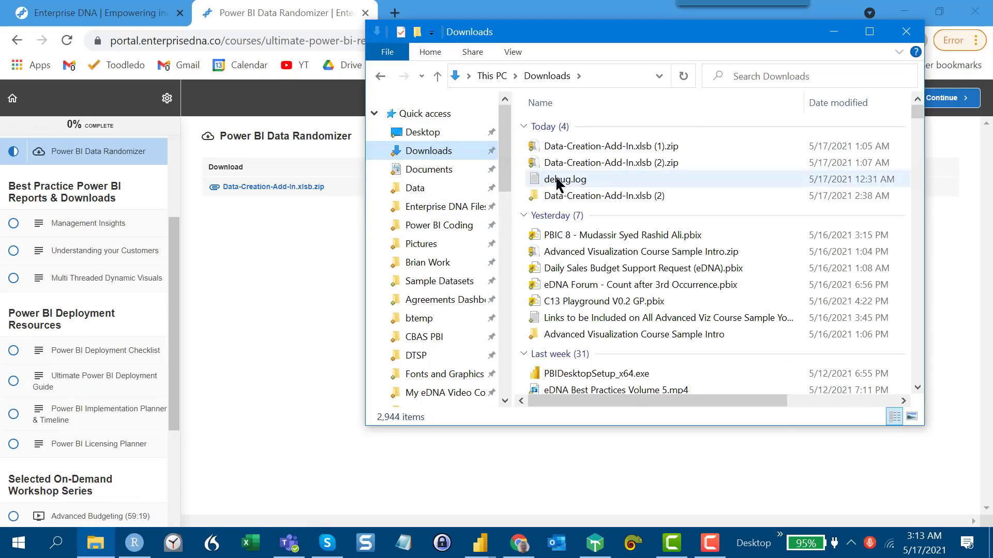
double_click(583, 199)
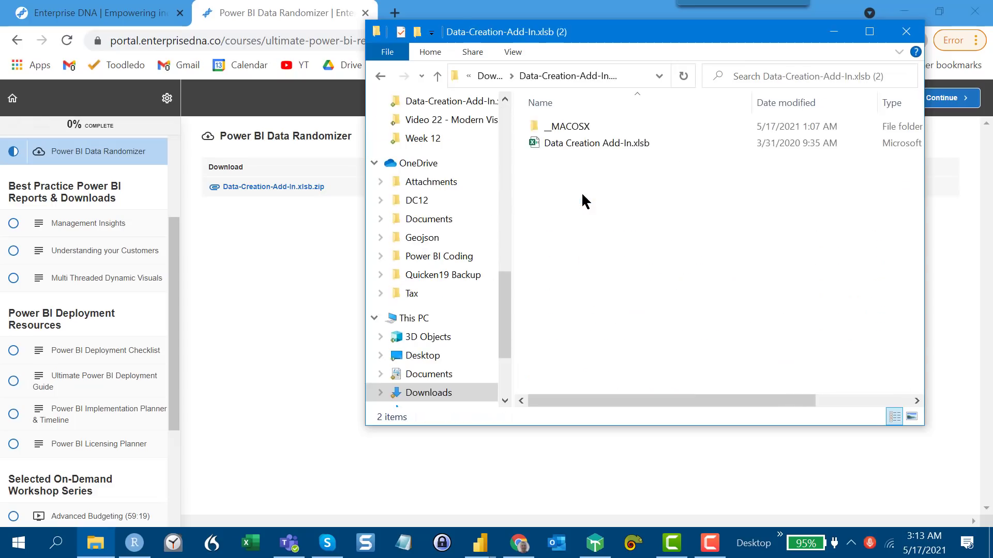
click(571, 145)
double_click(571, 145)
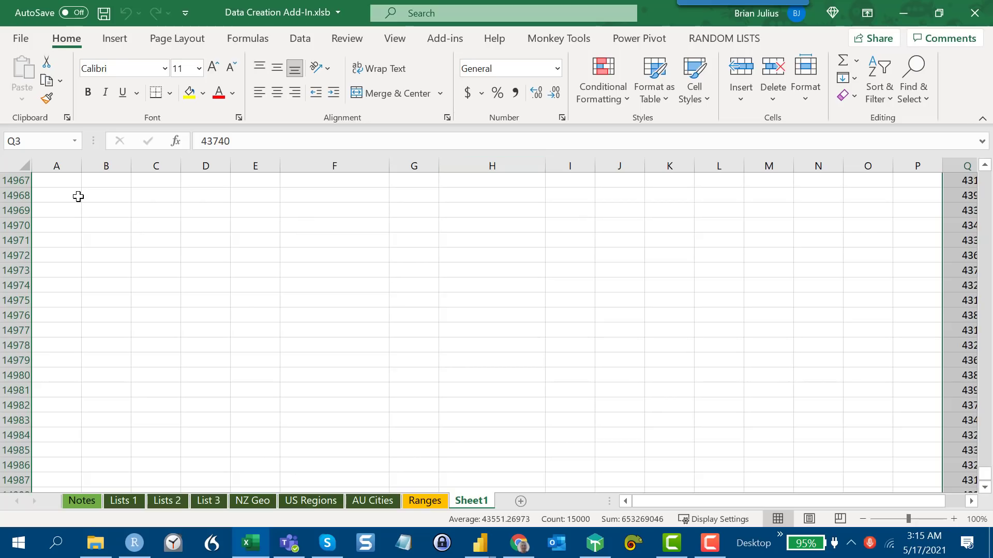
Return to A1, add a new sheet after Sheet1 and rename it 'Test'
click(50, 182)
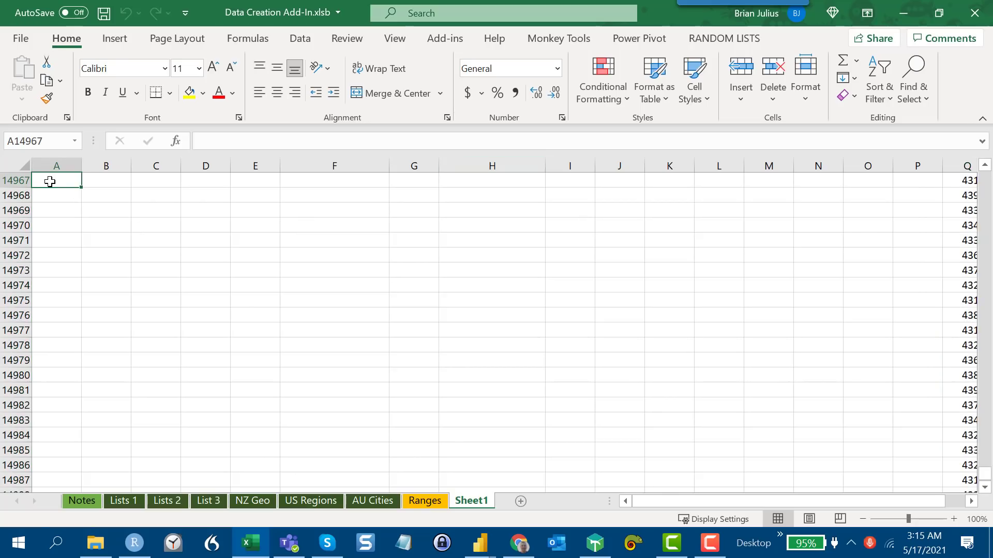
key(ctrl+Home)
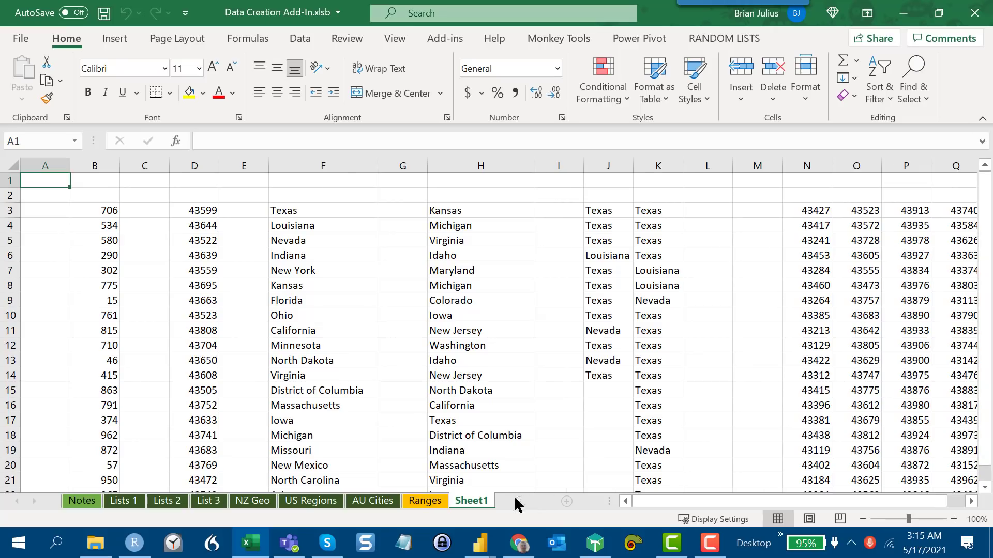
click(520, 501)
double_click(513, 497)
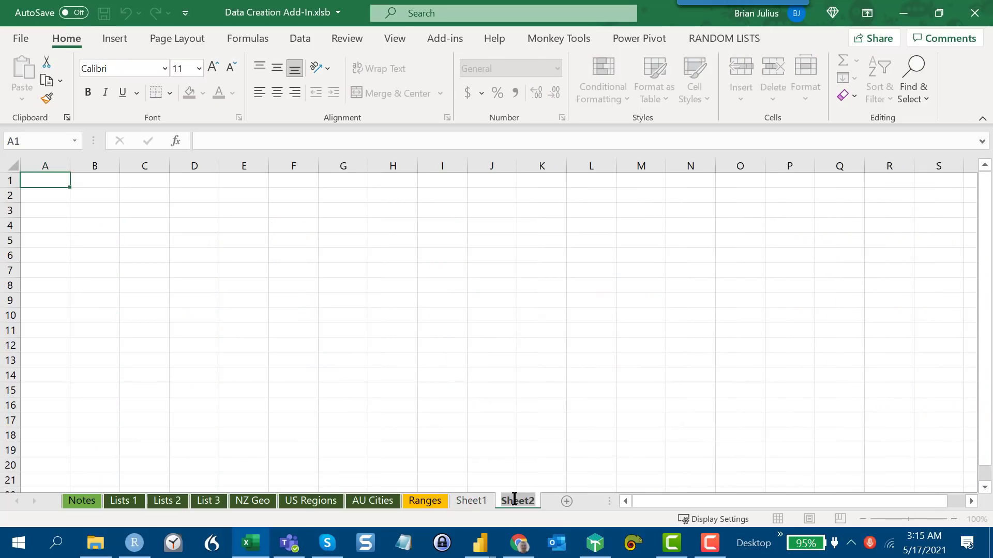
text(Test)
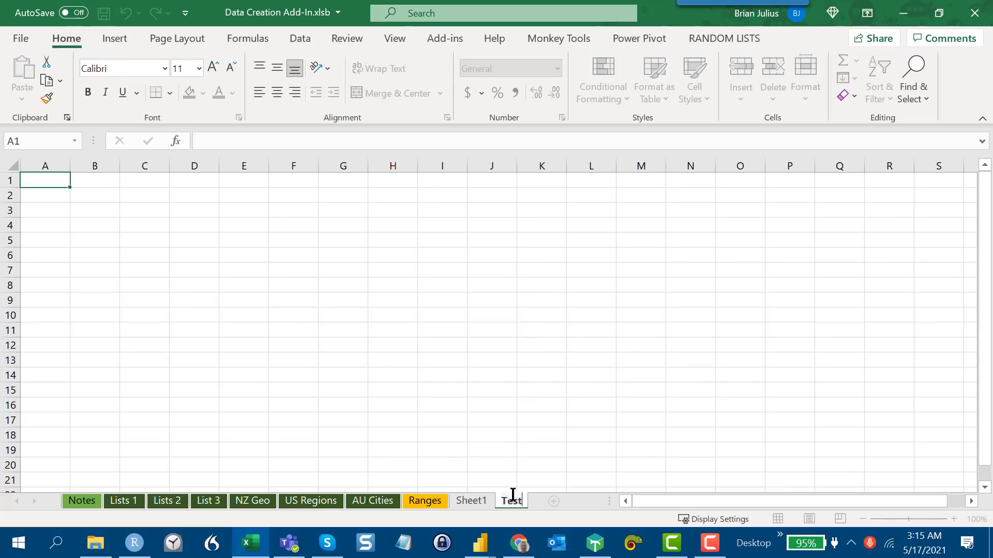
key(Return)
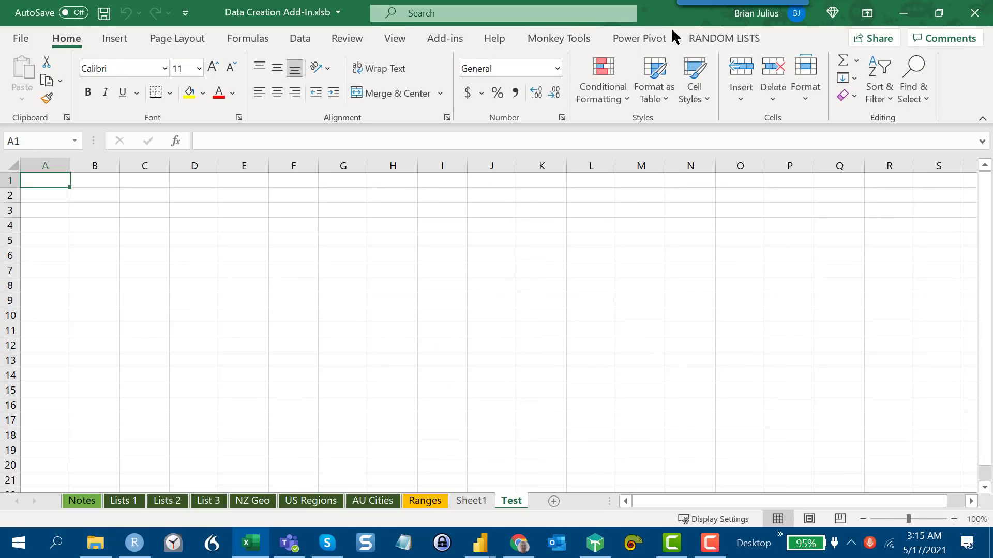
In Random Lists, set 500 rows, Unique Items, whole numbers, and Output to selected cell
click(721, 39)
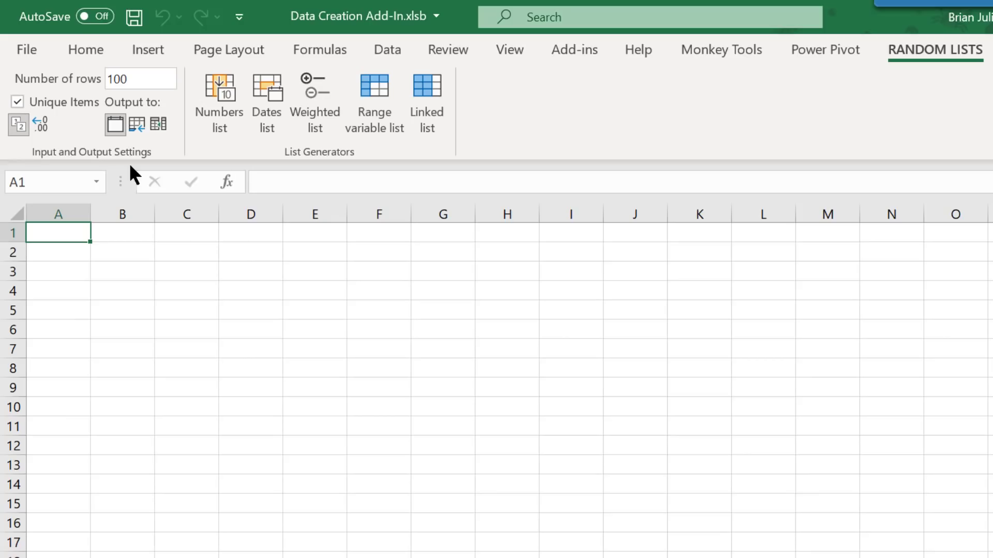
double_click(134, 82)
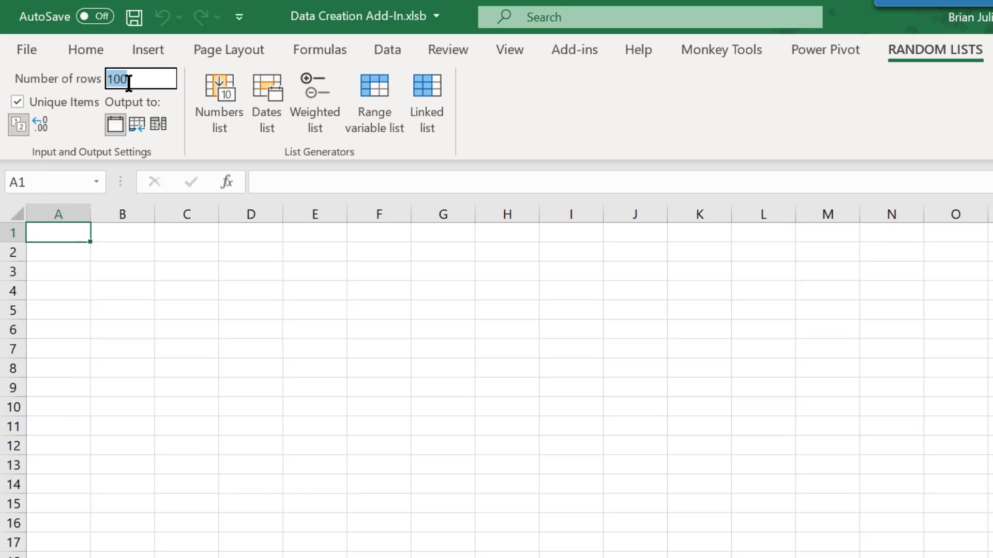
text(500)
click(15, 102)
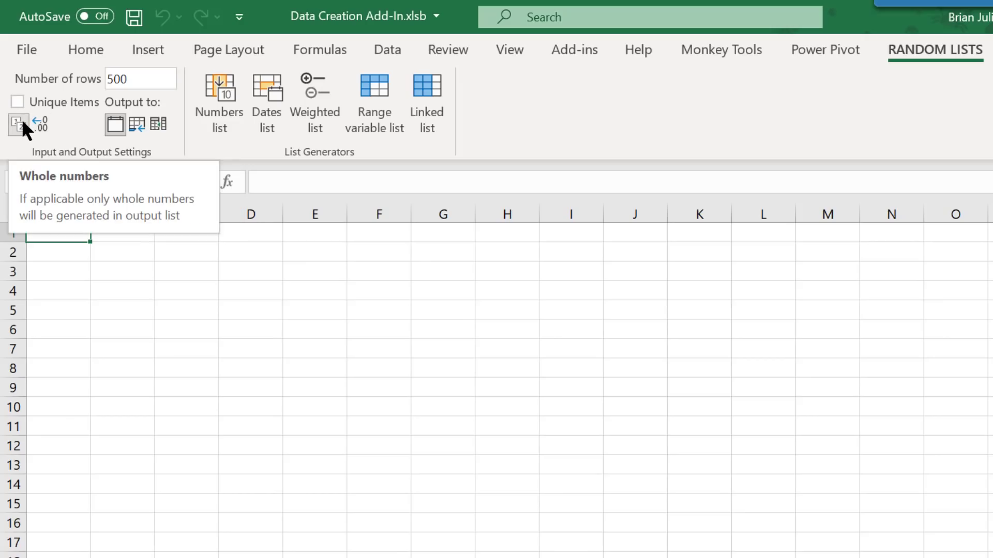
click(22, 119)
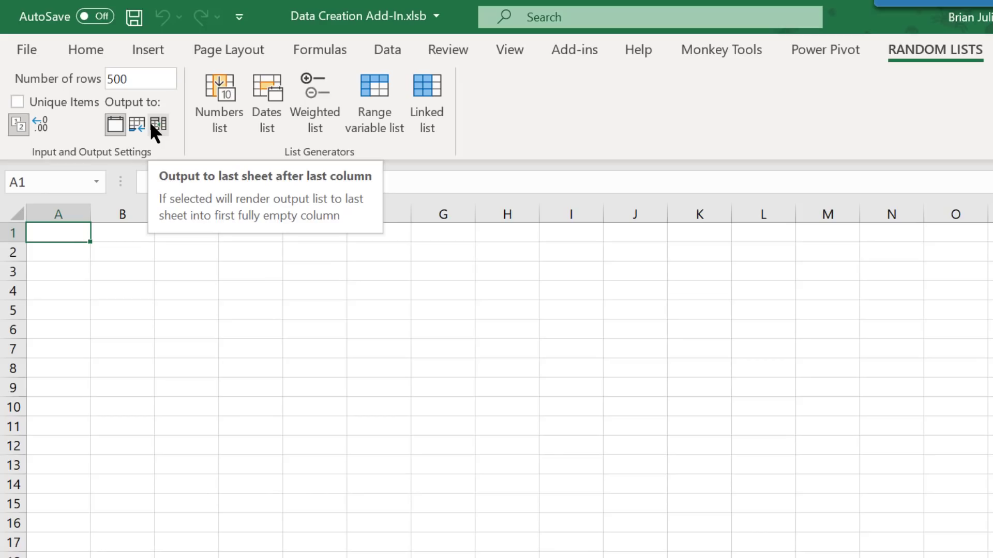
click(106, 128)
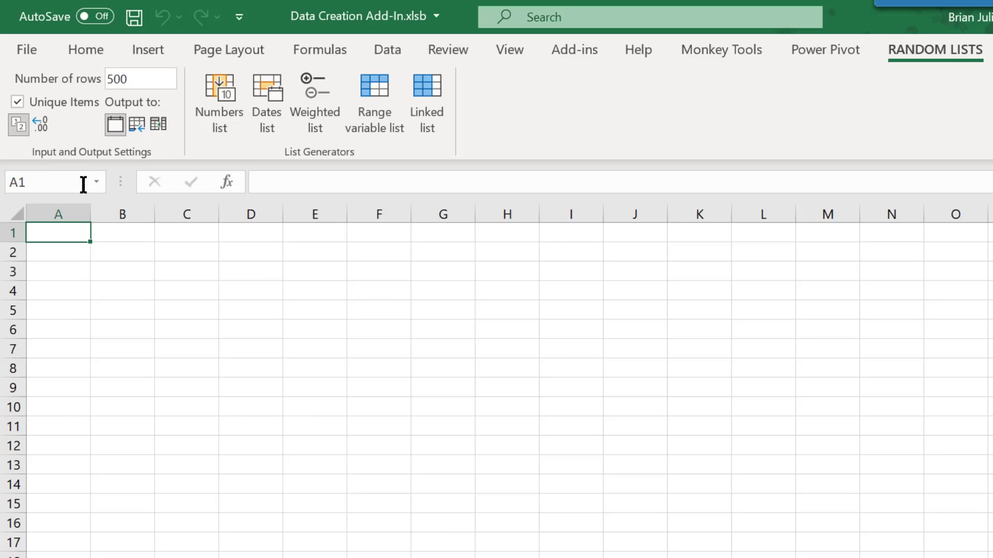
Generate random numbers from 0 to 1000 into column A starting at cell A1
click(213, 70)
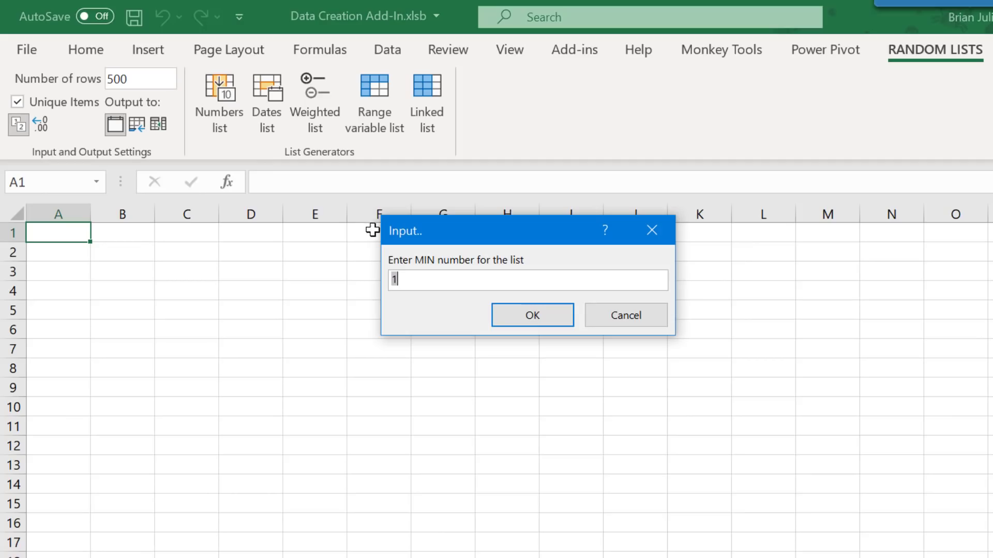
text(0)
click(513, 319)
click(514, 315)
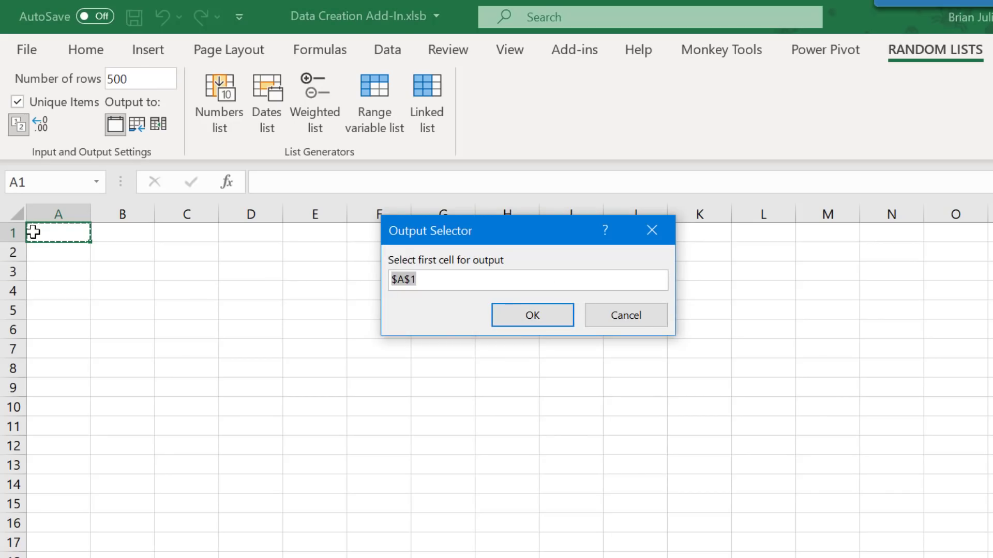
click(46, 235)
click(511, 313)
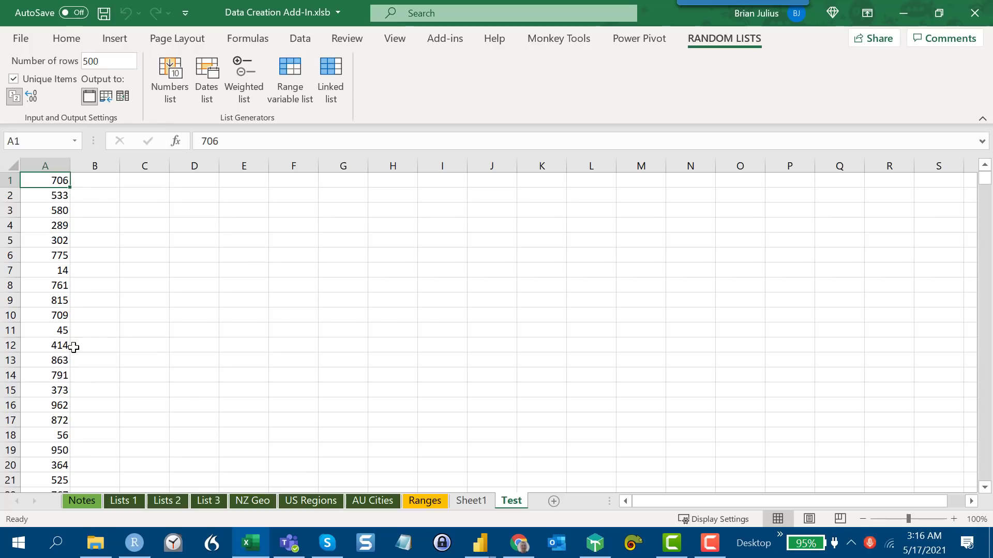
click(85, 180)
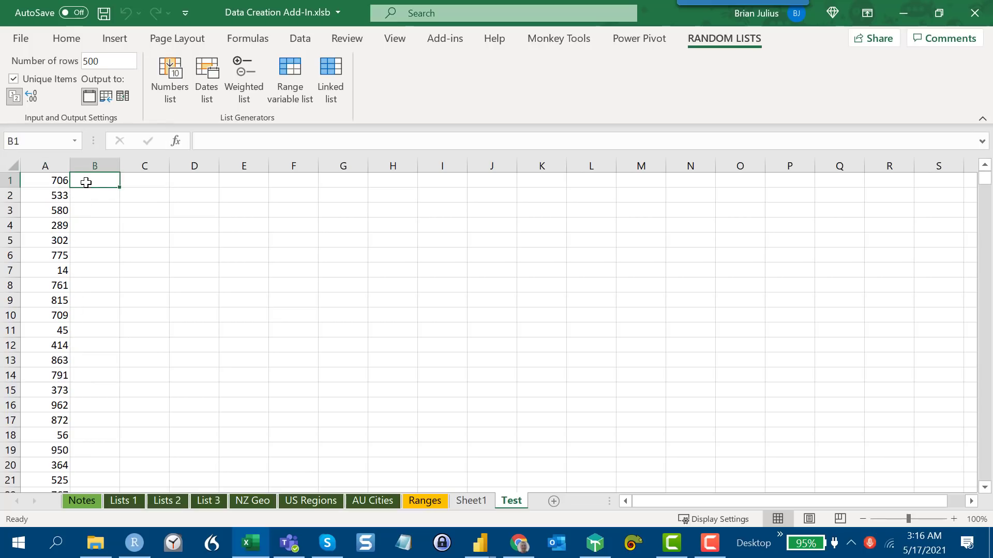
With Unique Items off, generate random dates from 1/1/2021 to 12/31/2021 into column B
click(34, 80)
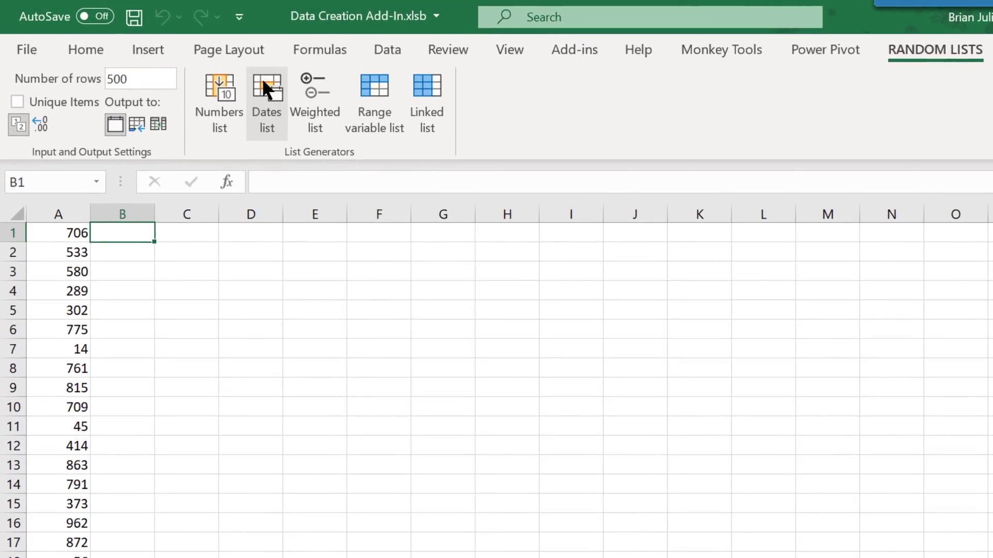
click(262, 82)
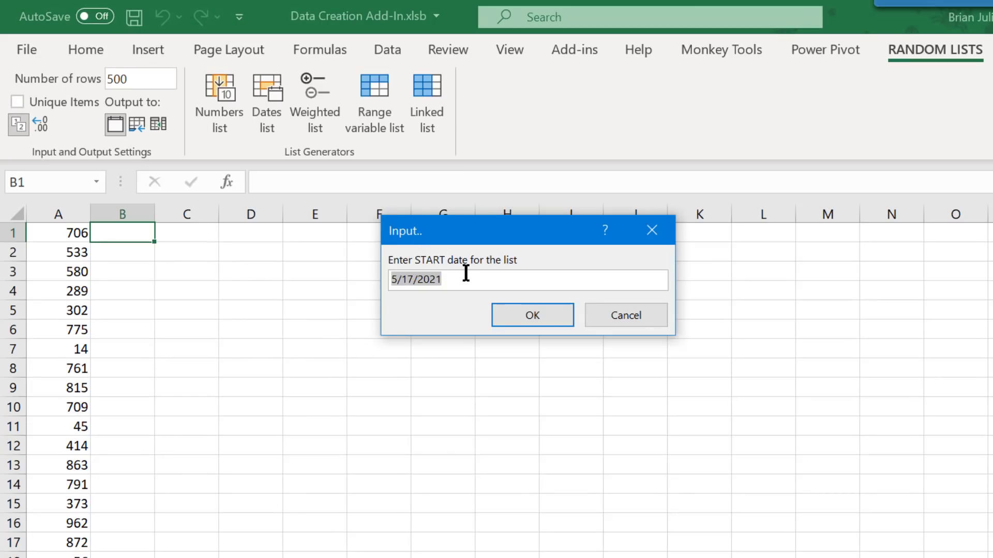
text(1)
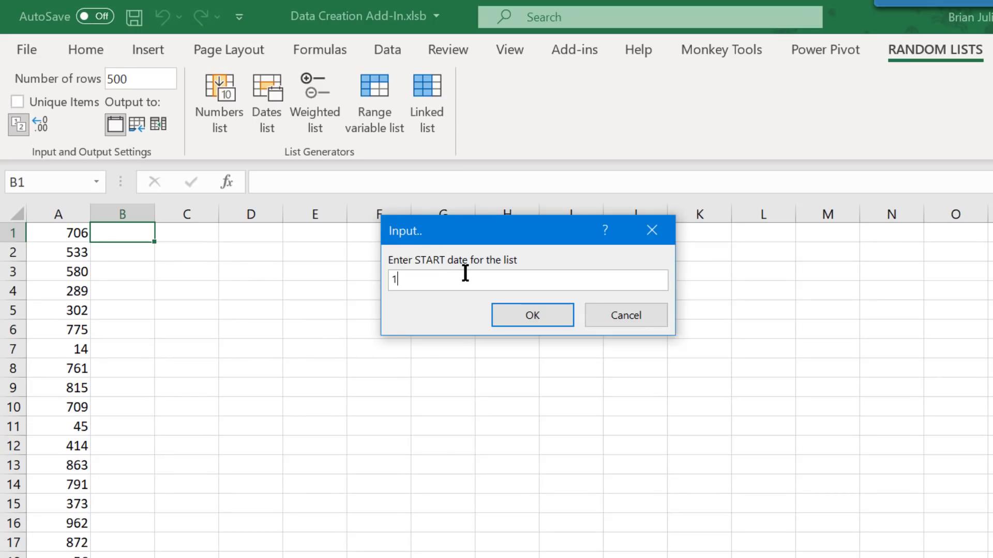
text(//)
key(BackSpace)
text(1/2021)
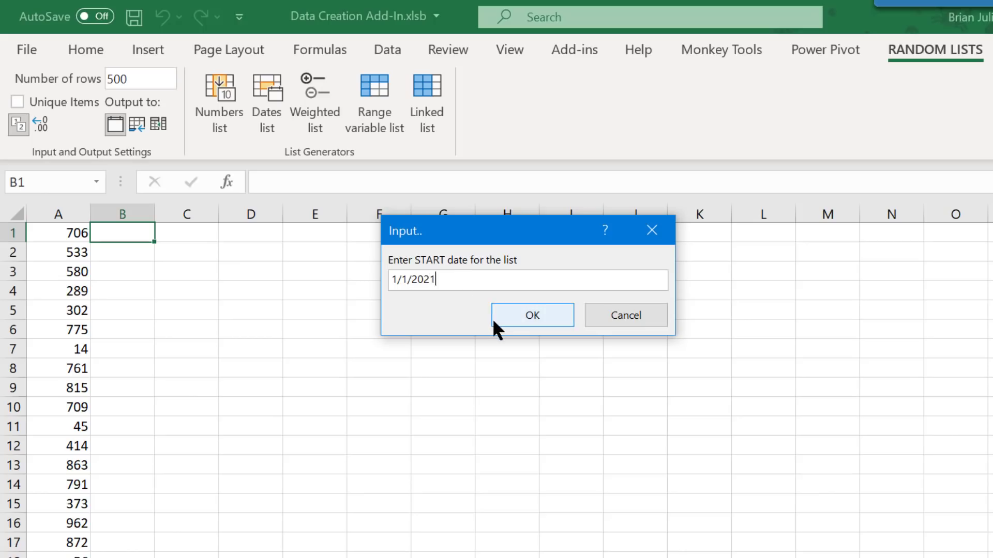
click(492, 319)
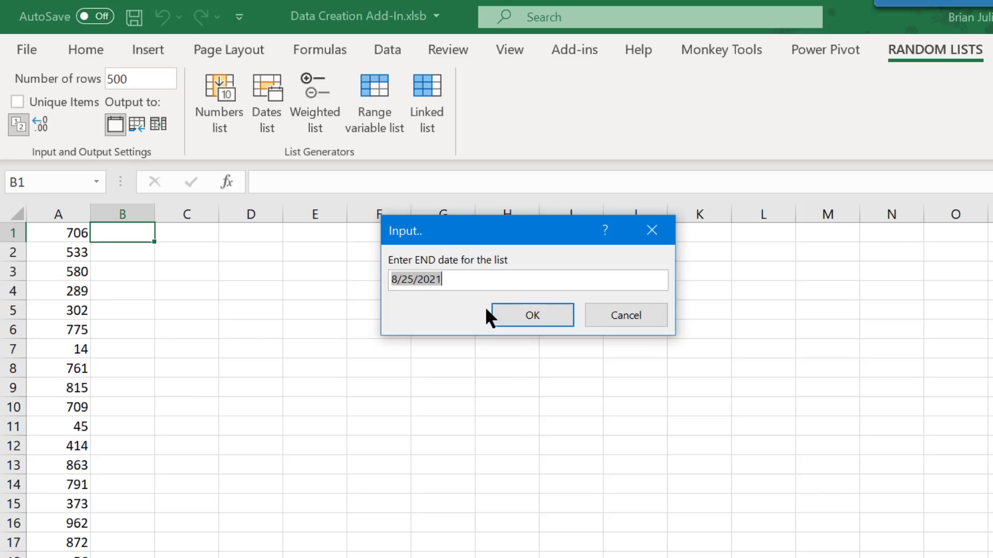
text(12/)
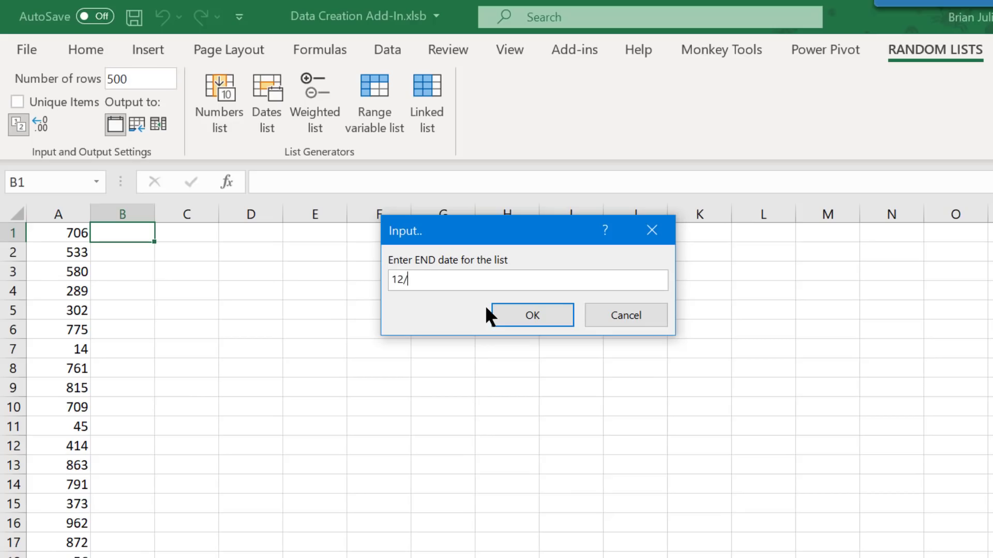
text(31/2021)
click(505, 314)
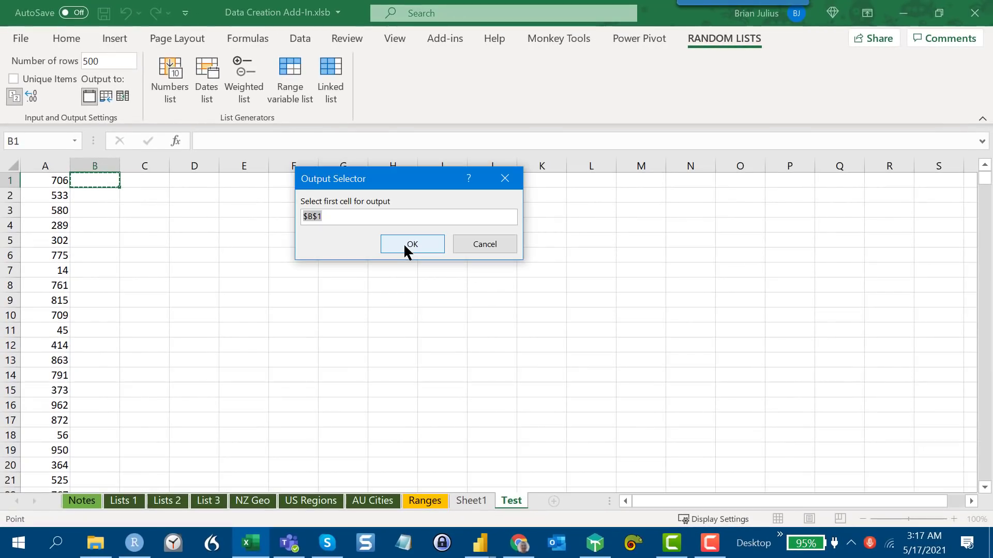
click(405, 246)
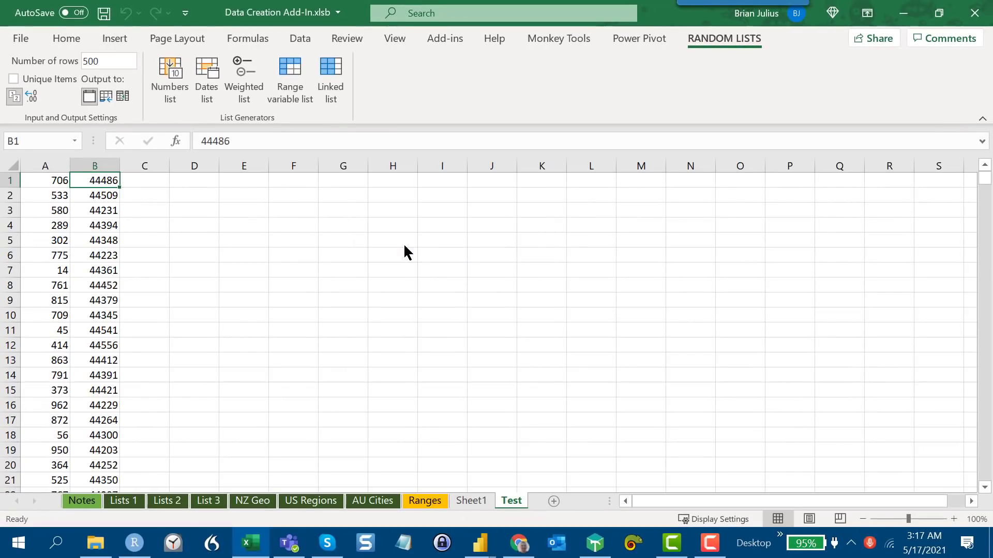
click(78, 159)
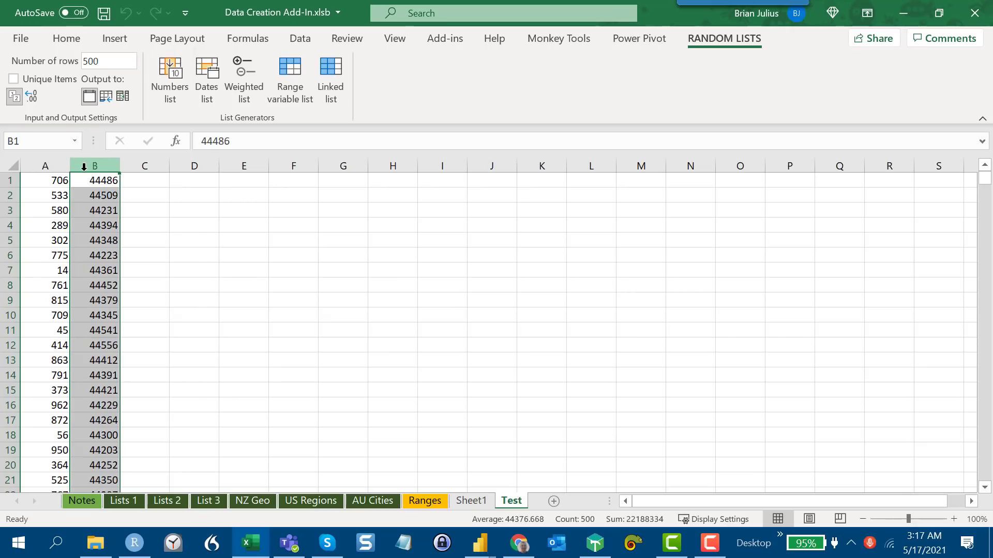
Apply the Date number format to column B through Format Cells
right_click(84, 167)
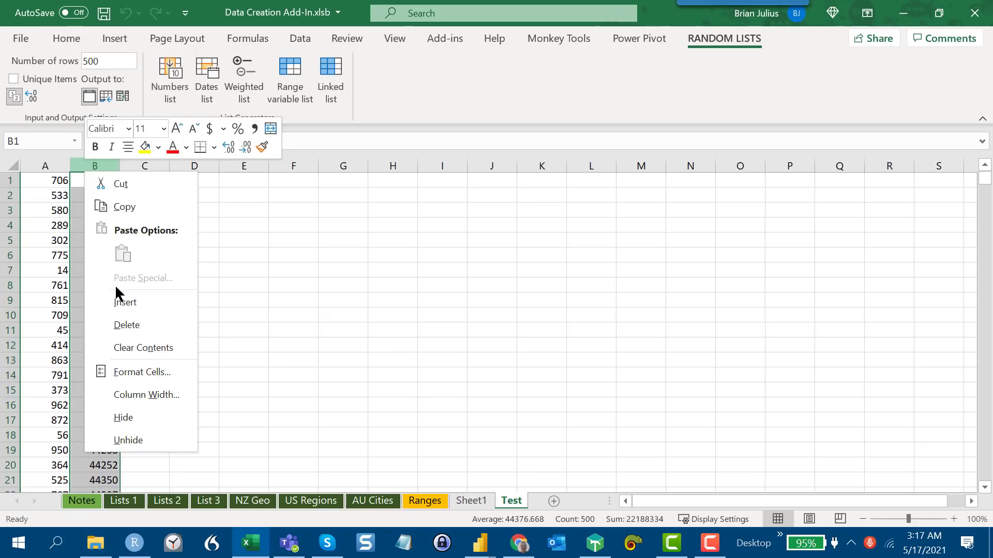
click(126, 372)
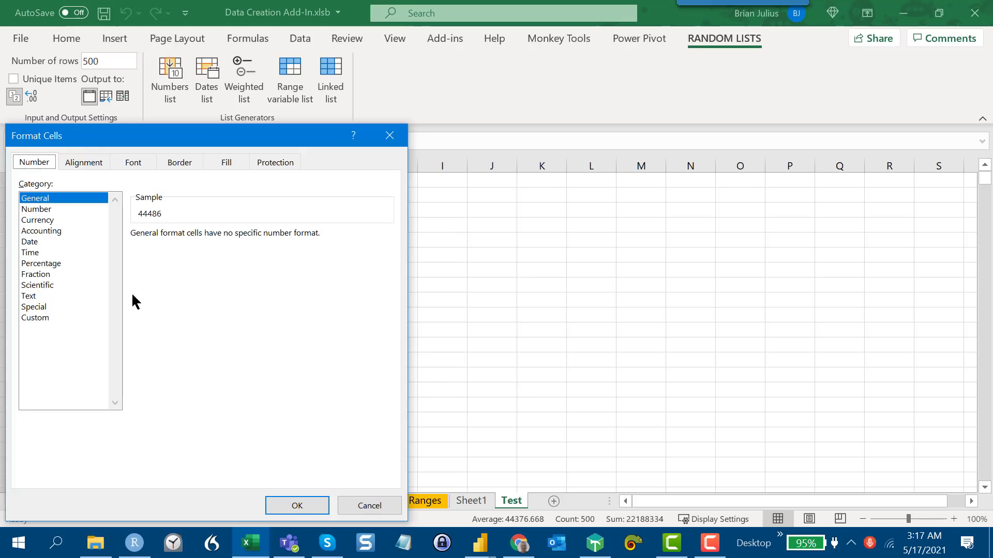
click(65, 241)
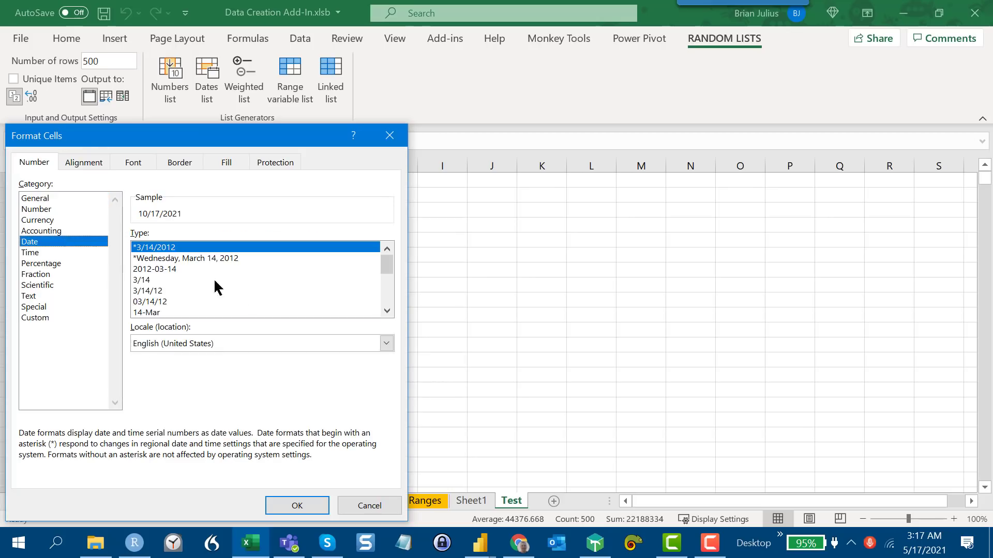
click(328, 507)
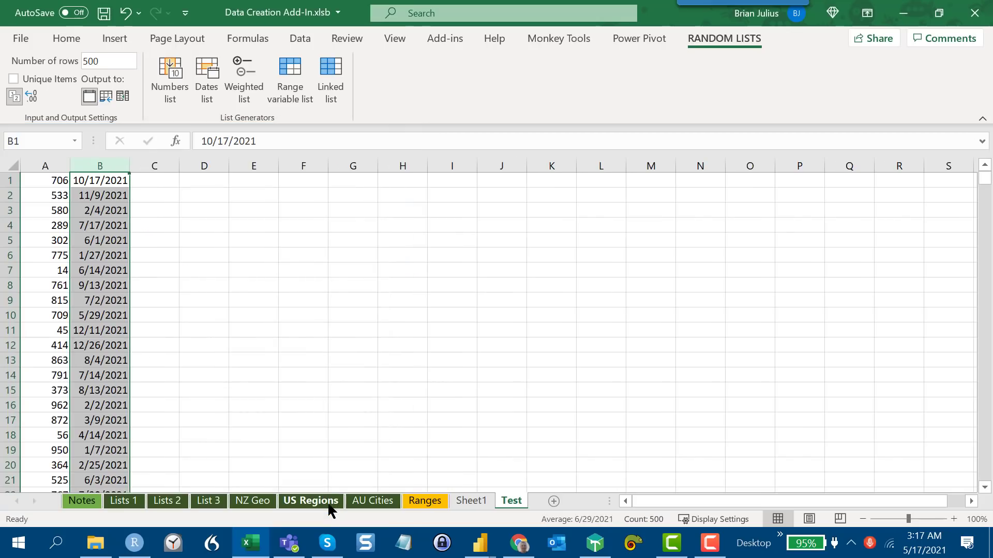
Check with End+Down and End+Up that column B's dates fill all 500 rows
click(88, 267)
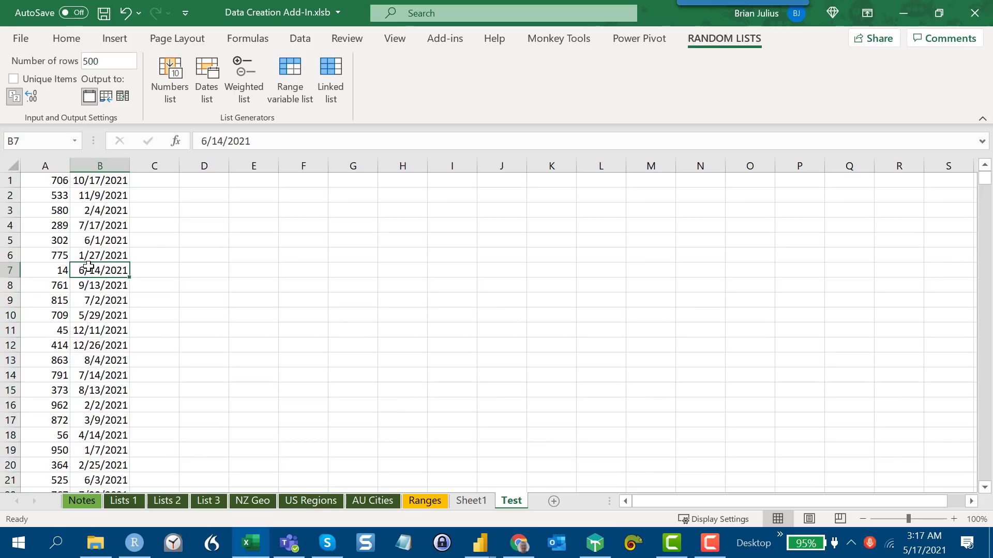
key(End)
key(Down)
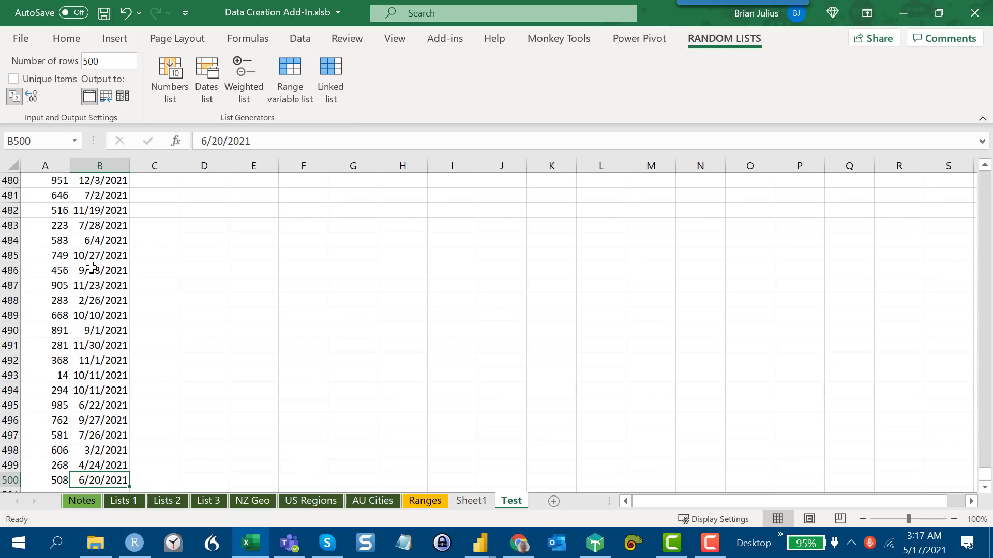
key(End)
key(Up)
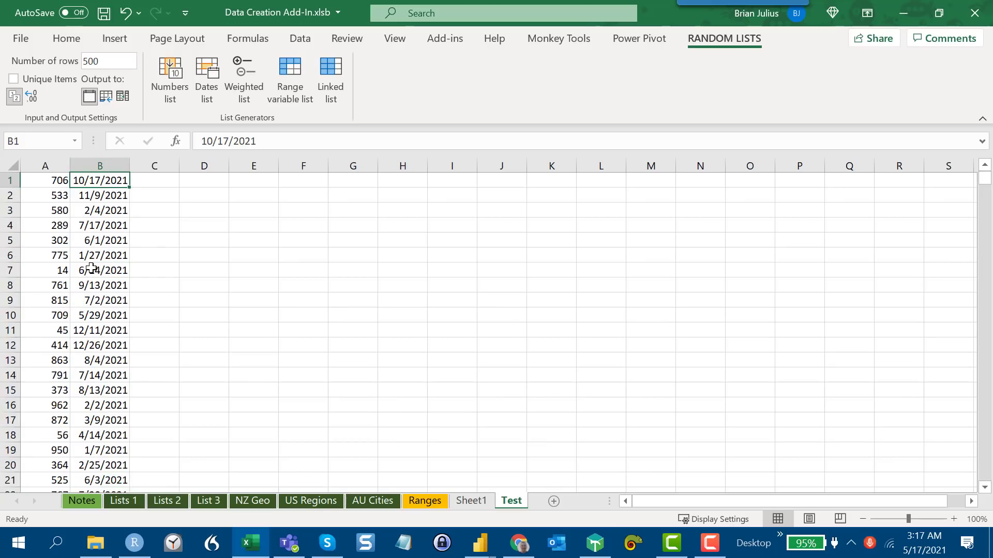
click(155, 182)
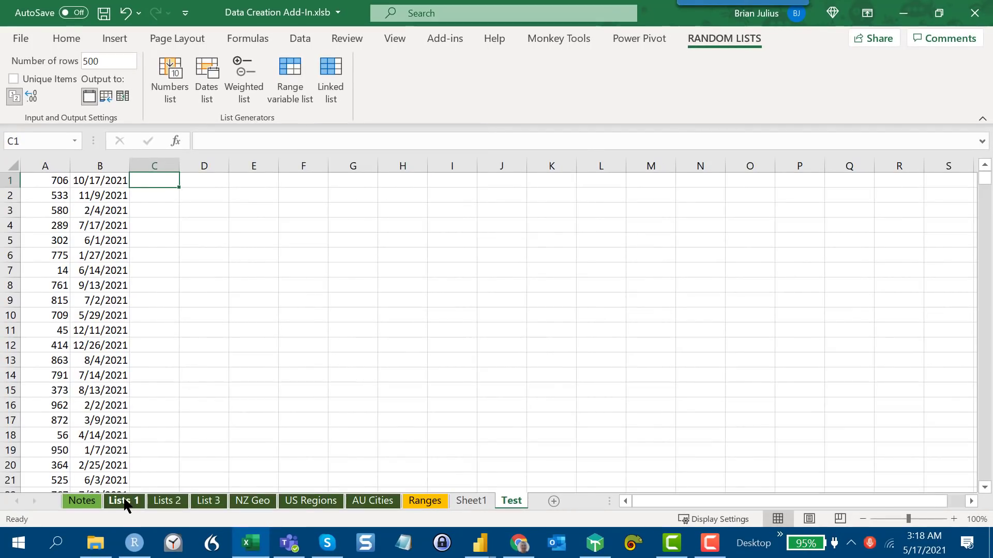
Look through the Lists 1, Lists 2, List 3, NZ Geo and US Regions sheets
click(124, 500)
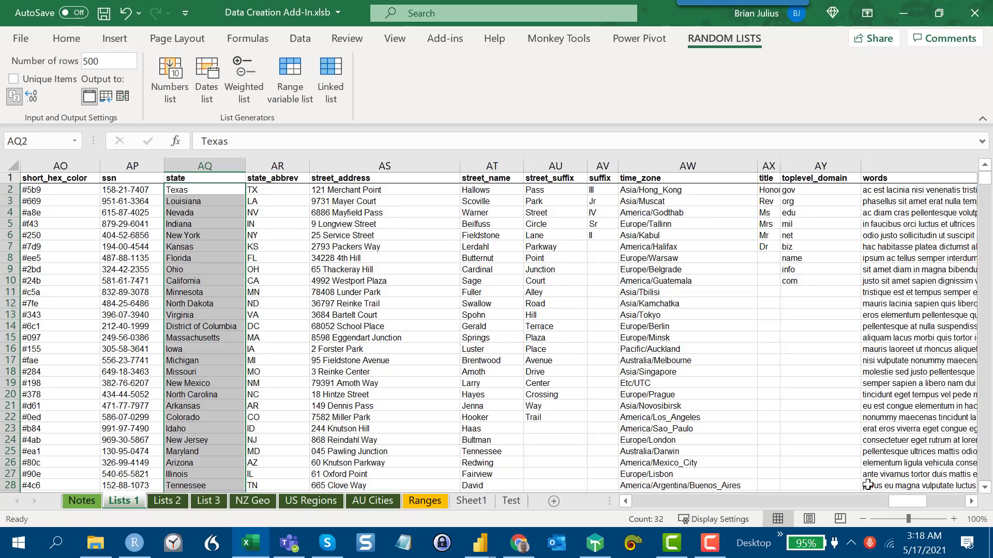
drag(911, 496, 679, 525)
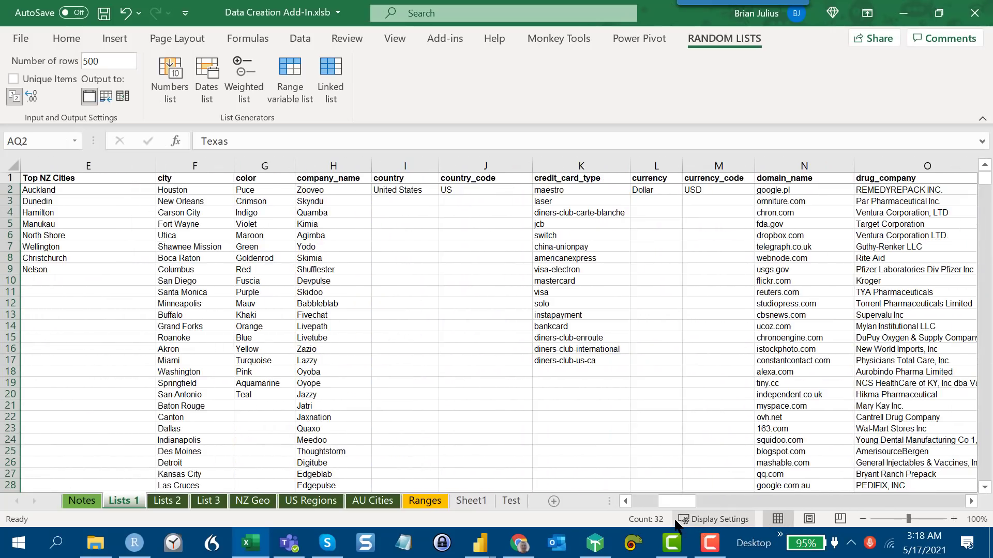
click(184, 505)
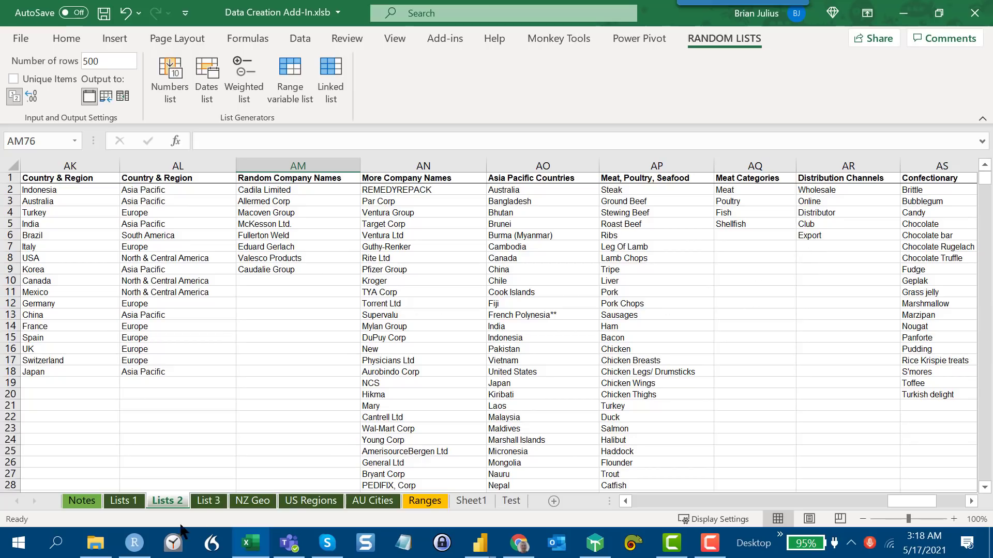
click(209, 502)
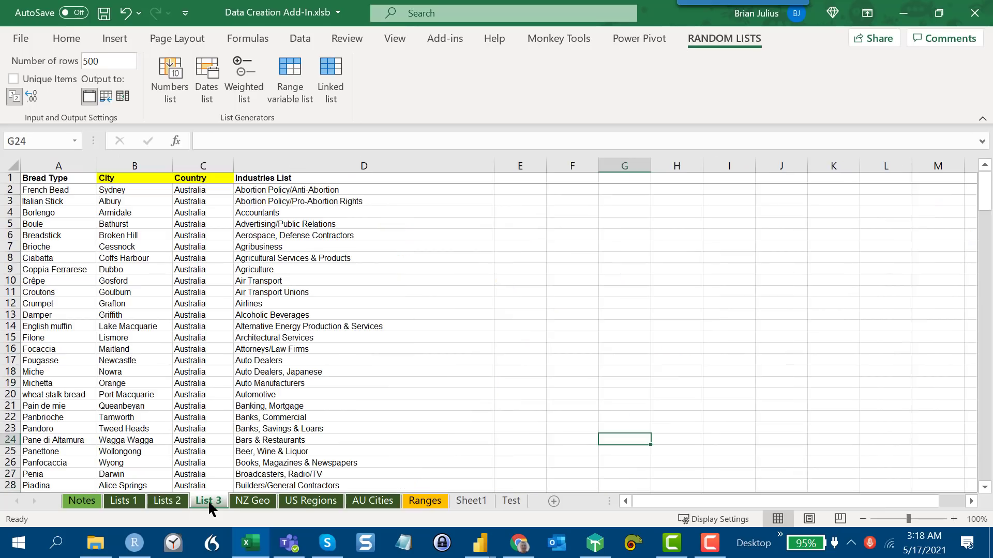
click(253, 500)
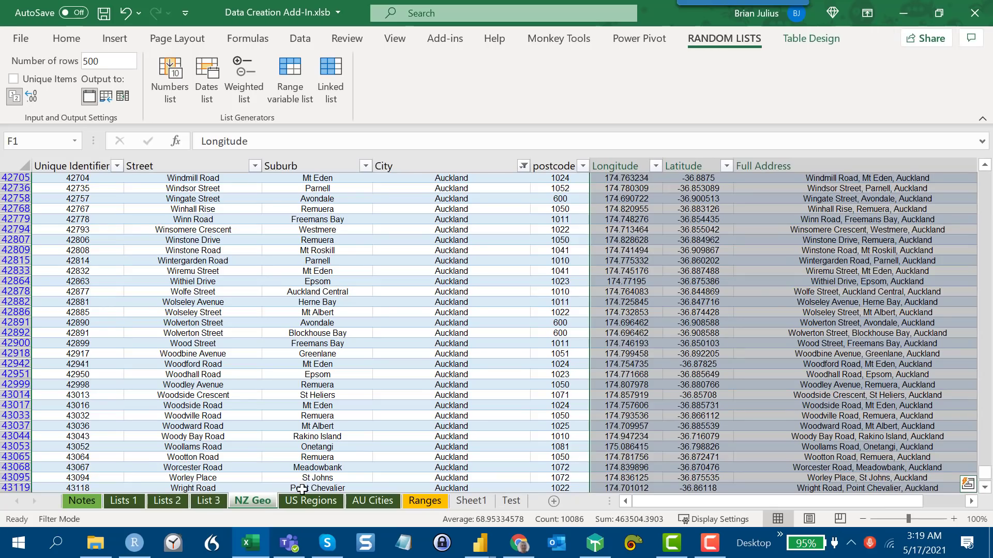
click(311, 501)
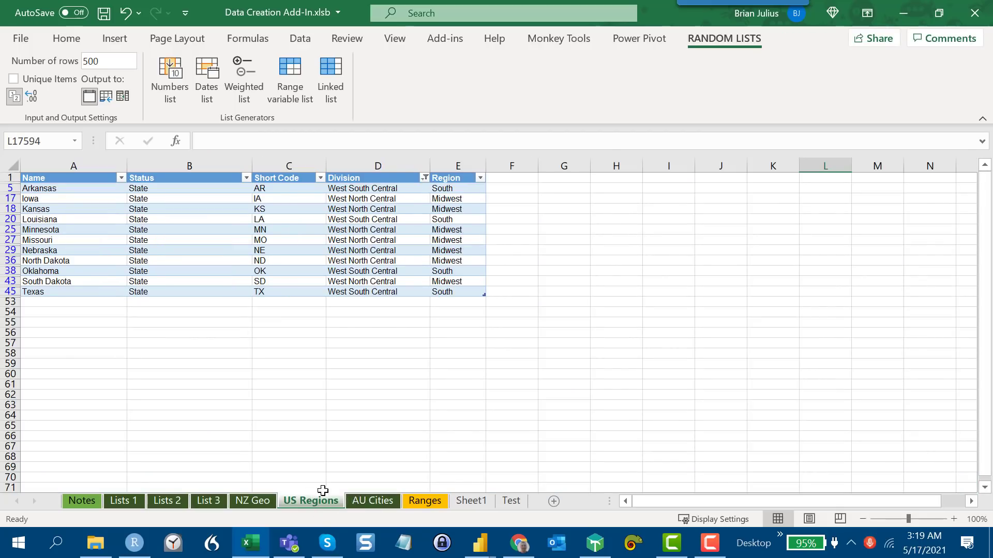
click(135, 499)
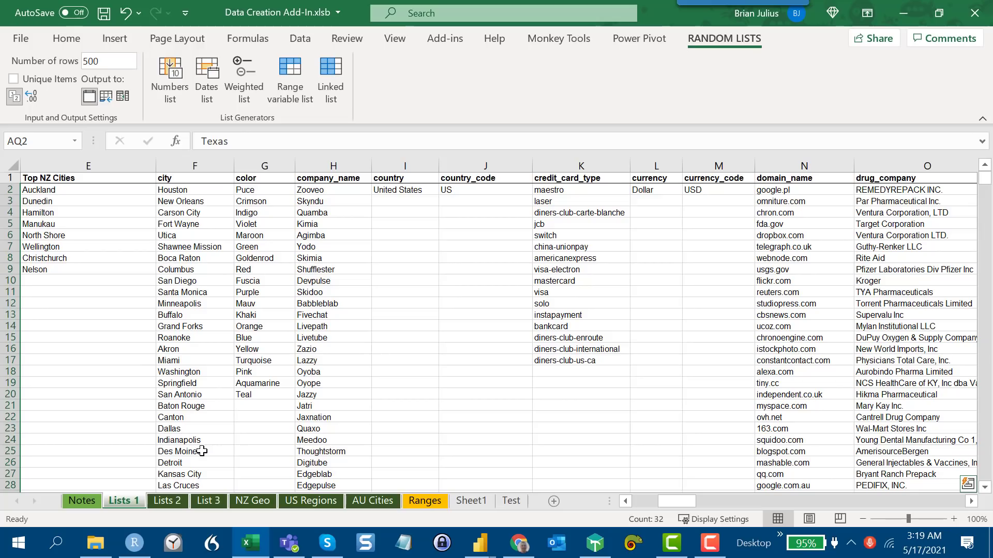
click(167, 501)
click(218, 502)
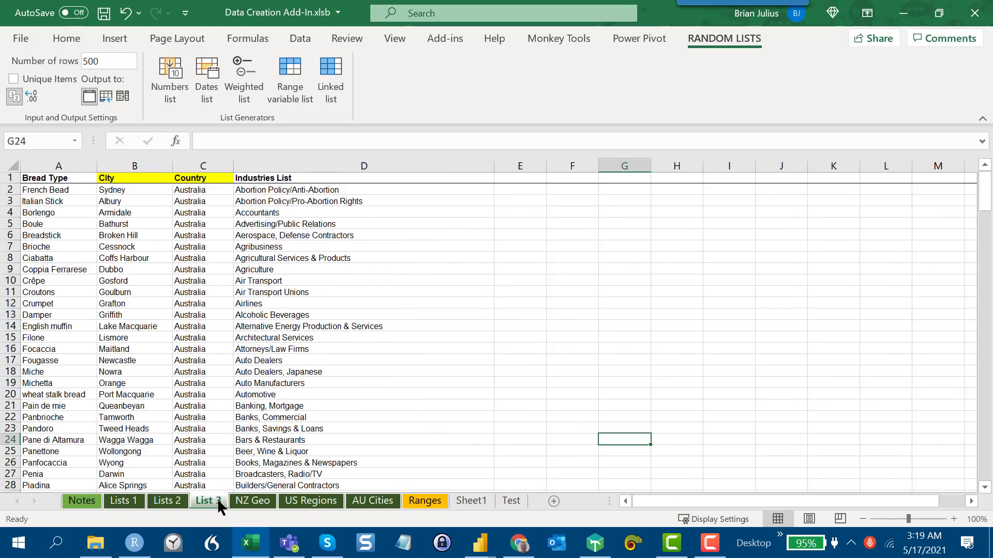
On Lists 2, copy the Sentiment values Positive, Neutral, Negative from K2:K4
click(181, 501)
drag(775, 501, 670, 537)
scroll(646, 412, up, 1)
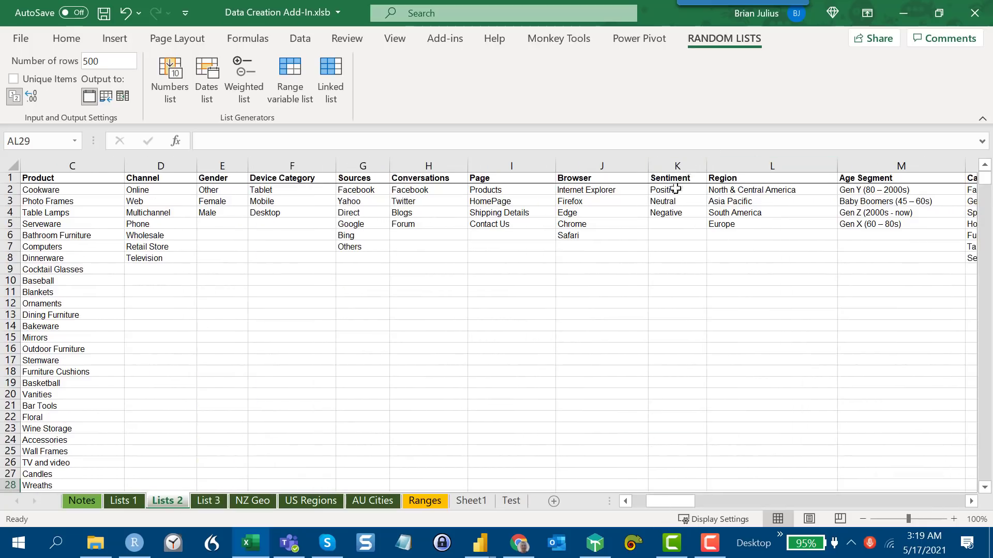
drag(669, 190, 676, 209)
key(ctrl+c)
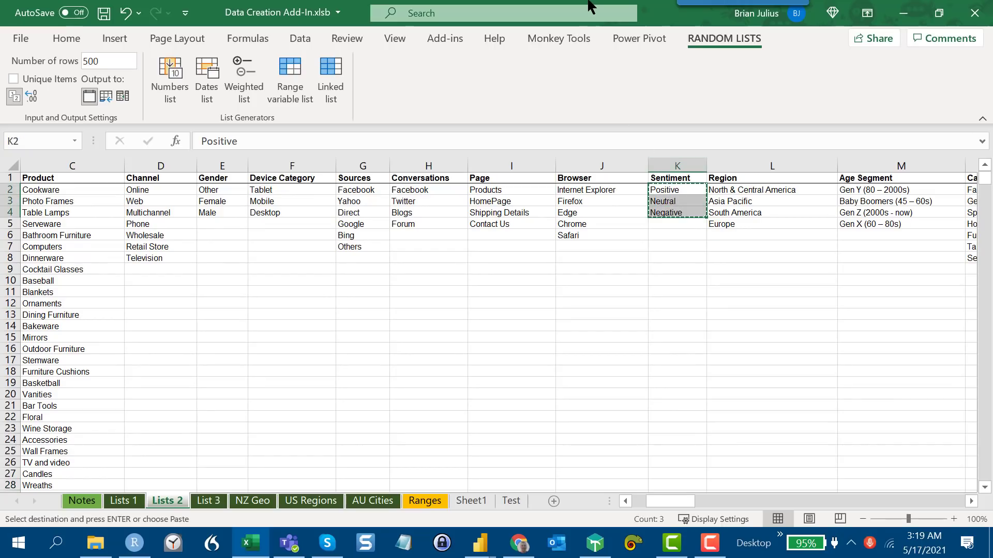
On the Test sheet, paste Positive, Neutral, Negative into C1:C3 and generate a linked random list starting at E1
click(517, 506)
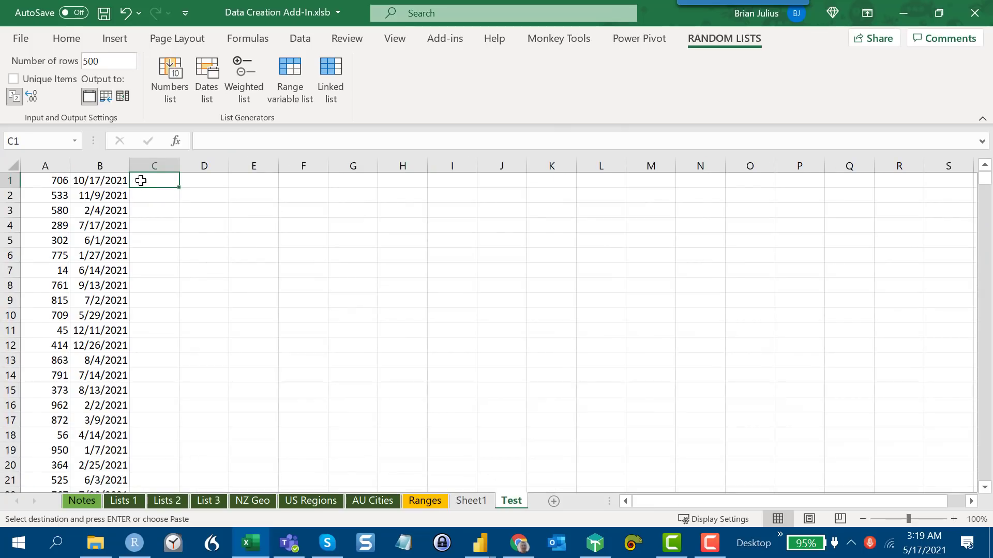
key(ctrl+v)
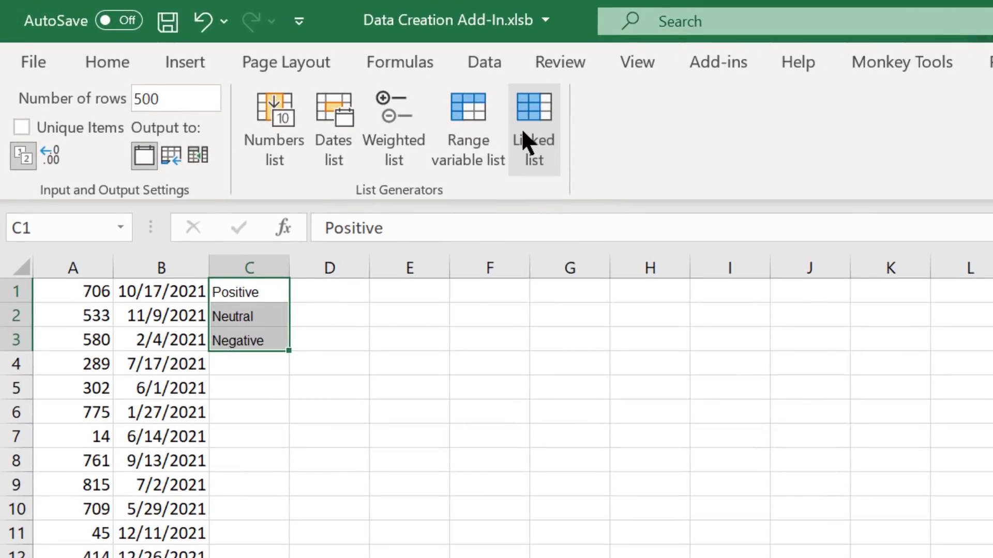
click(370, 95)
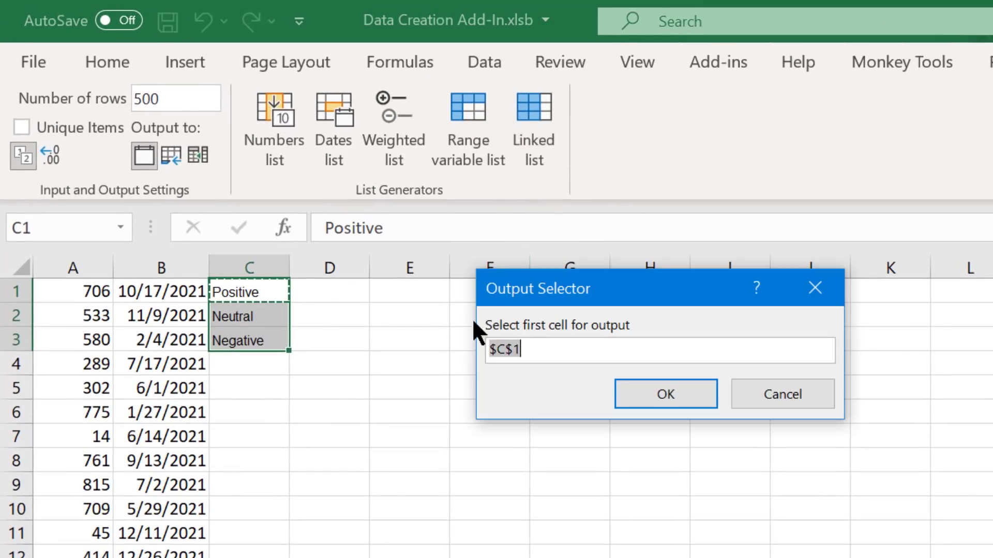
click(405, 292)
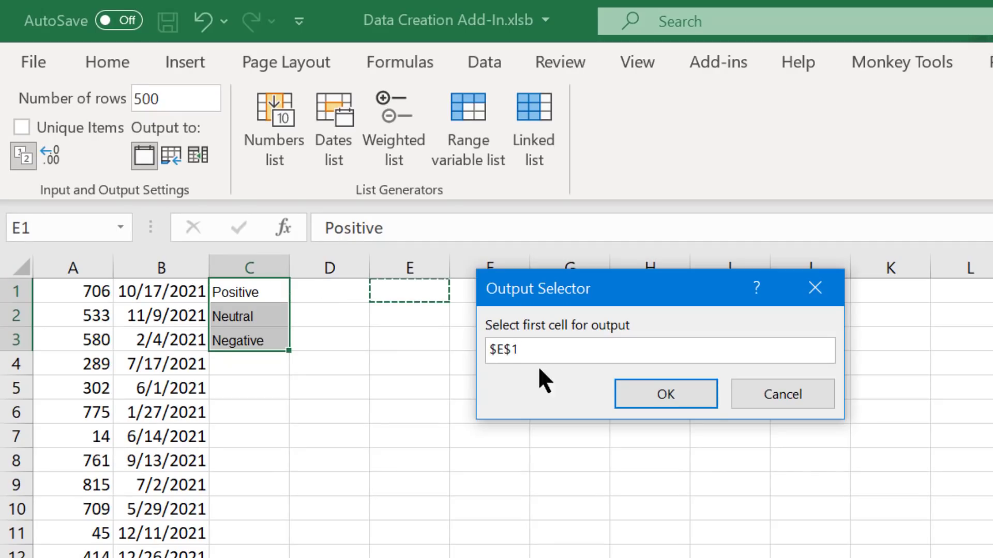
click(704, 400)
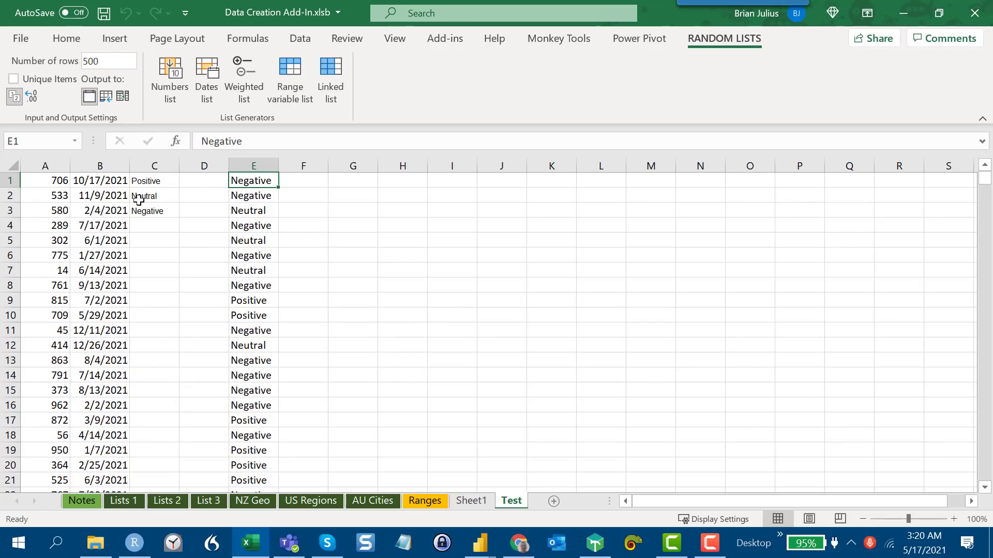
Enter Positive in C4 and C5 to weight the sentiment values
click(153, 224)
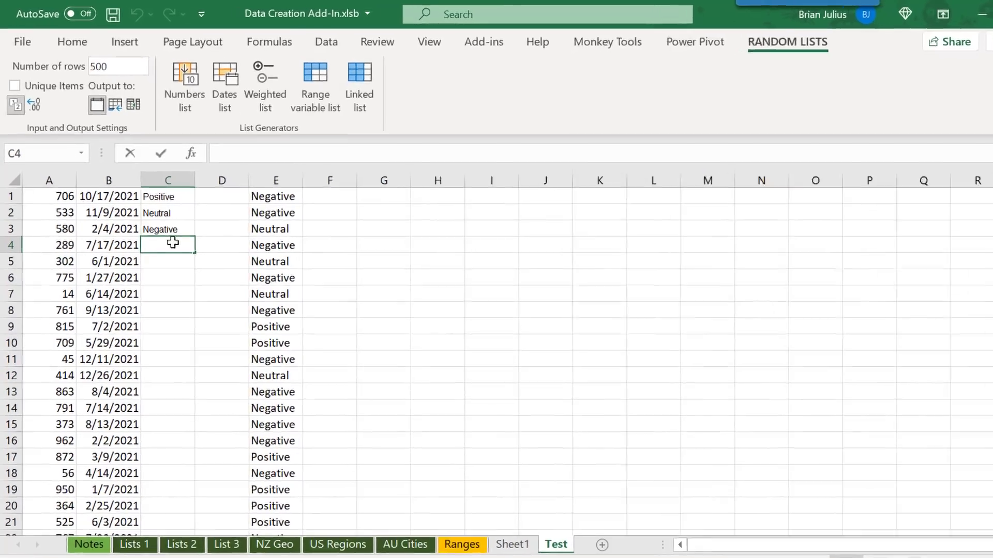
text(Positive)
key(Return)
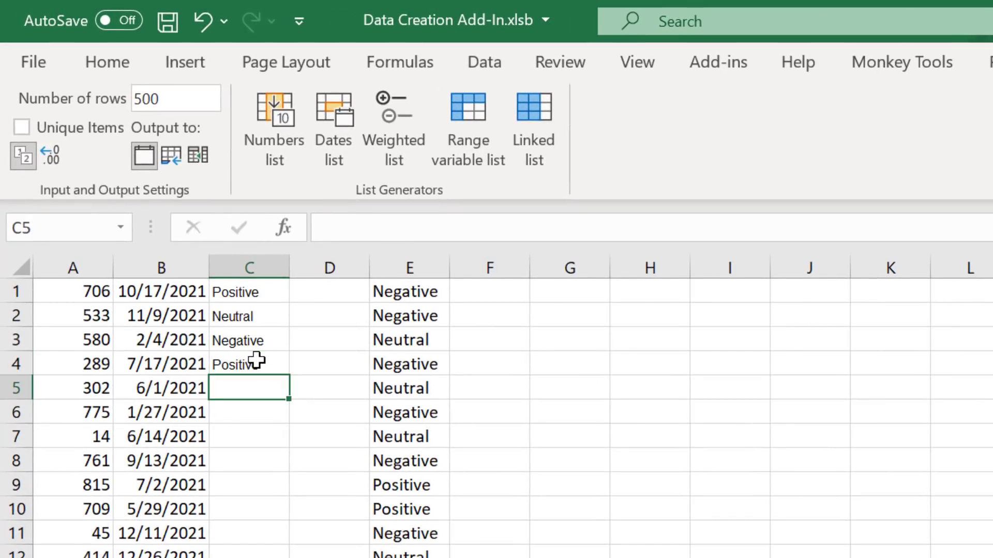
text(Positive)
key(Return)
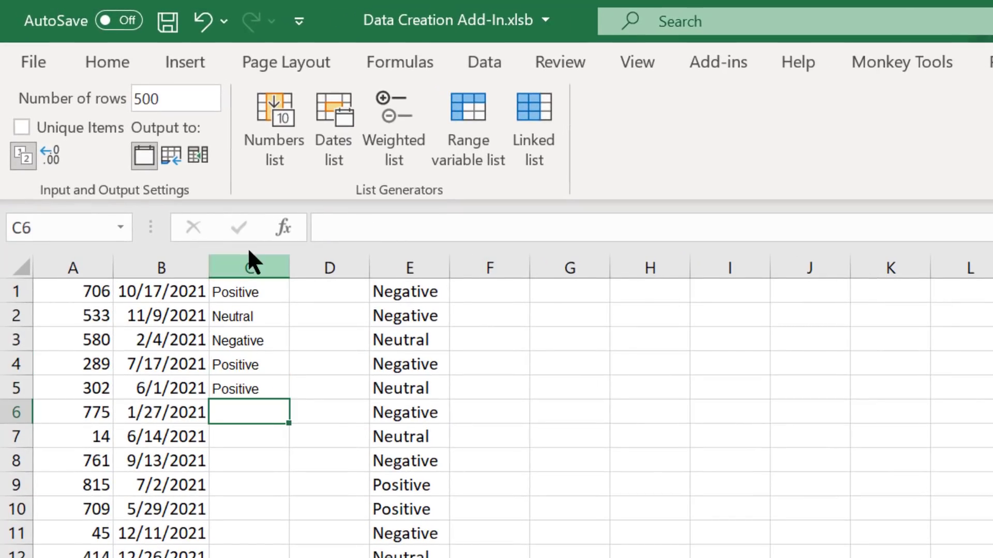
Start a linked random list from C1:C5 with F1 as the first output cell
drag(238, 291, 257, 385)
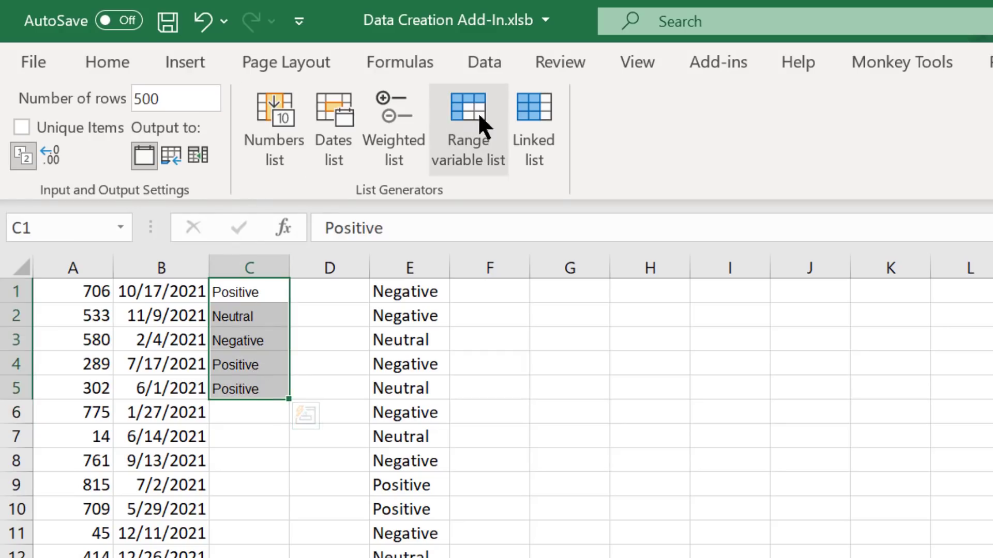
click(547, 105)
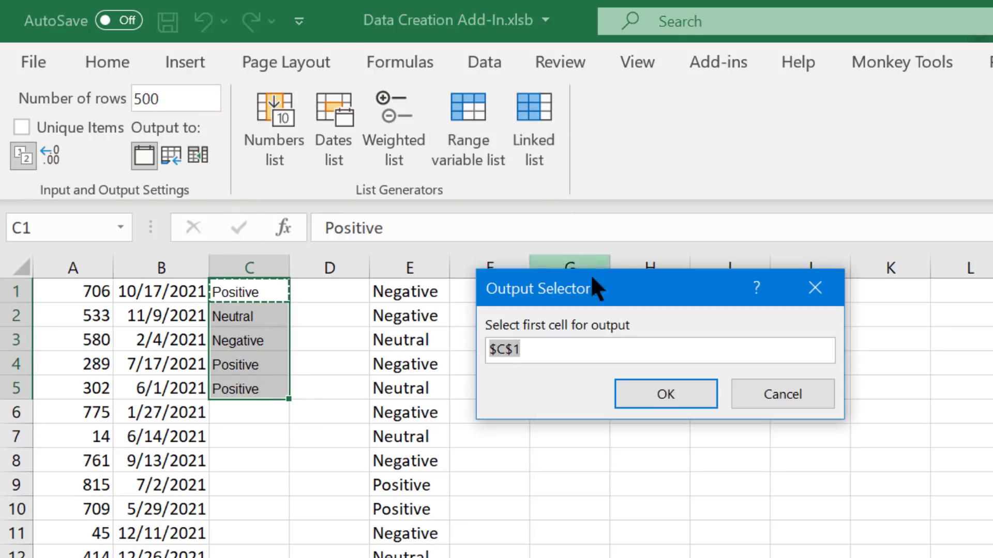
click(456, 295)
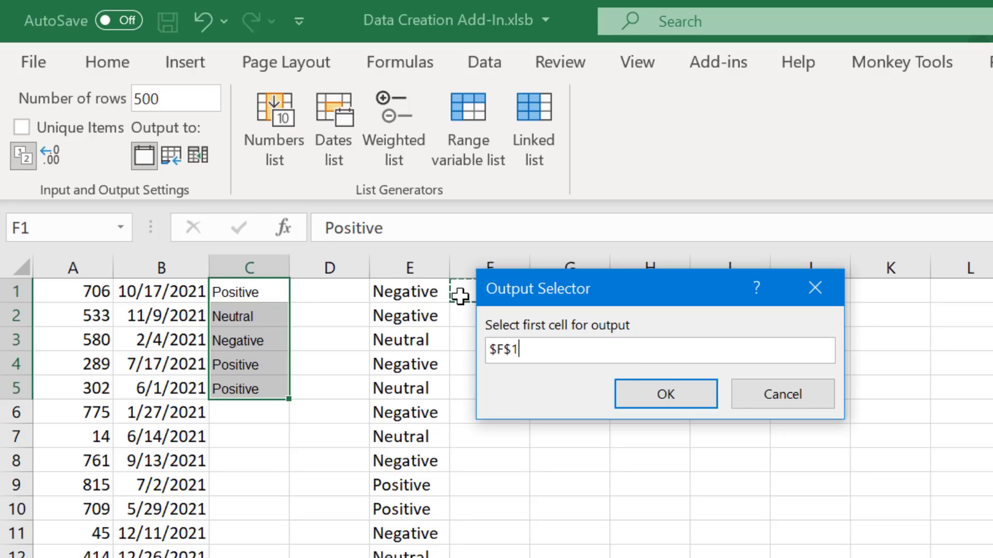
Generate the Positive-weighted random sentiment list in column F
click(647, 395)
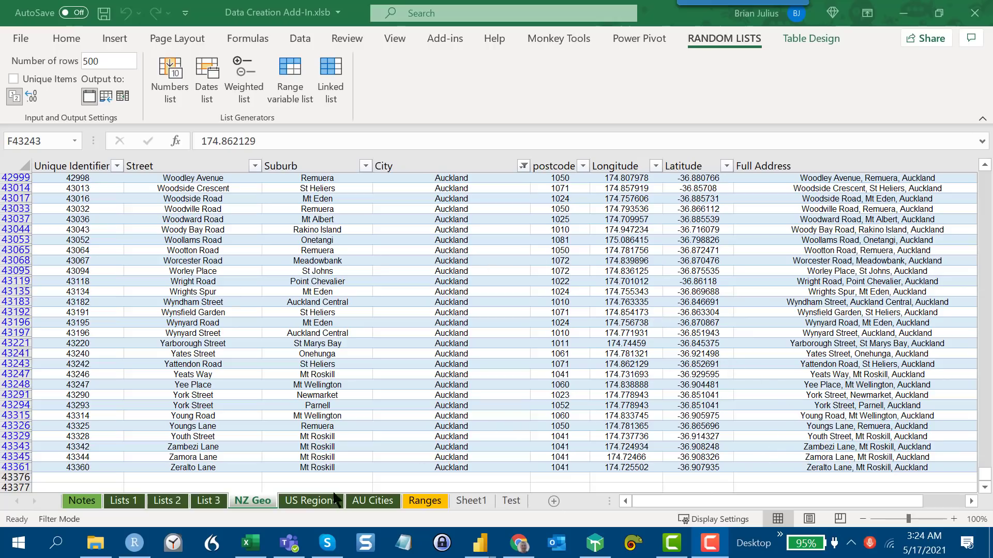
Switch to the List 3 sheet
click(203, 500)
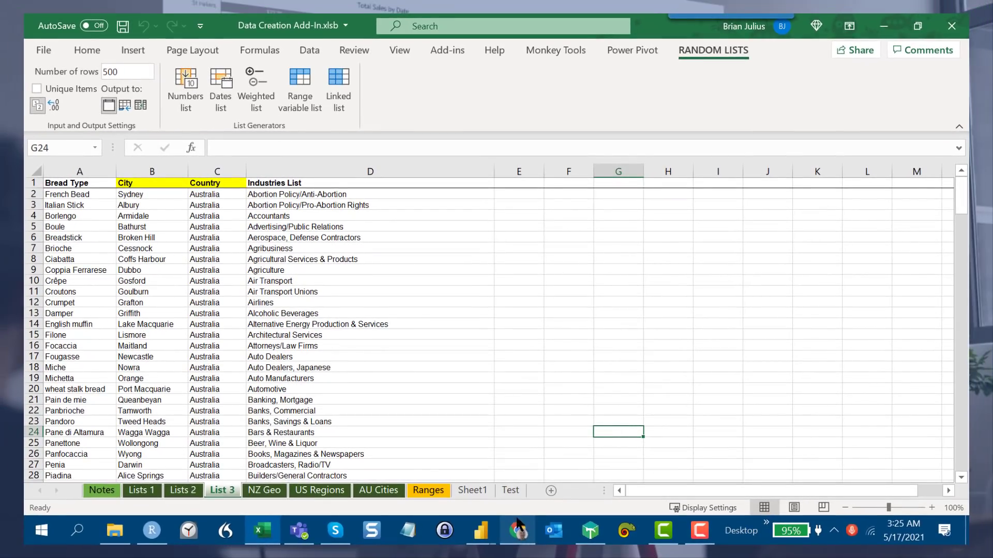
Return to the browser's Power BI Data Randomizer lecture and scroll the course sidebar to the top
click(517, 529)
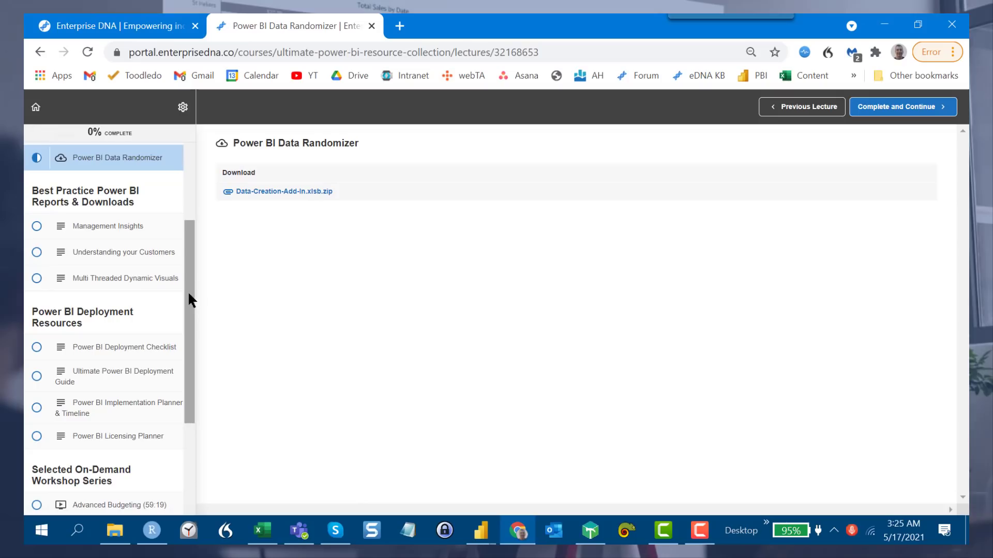
drag(187, 290, 185, 197)
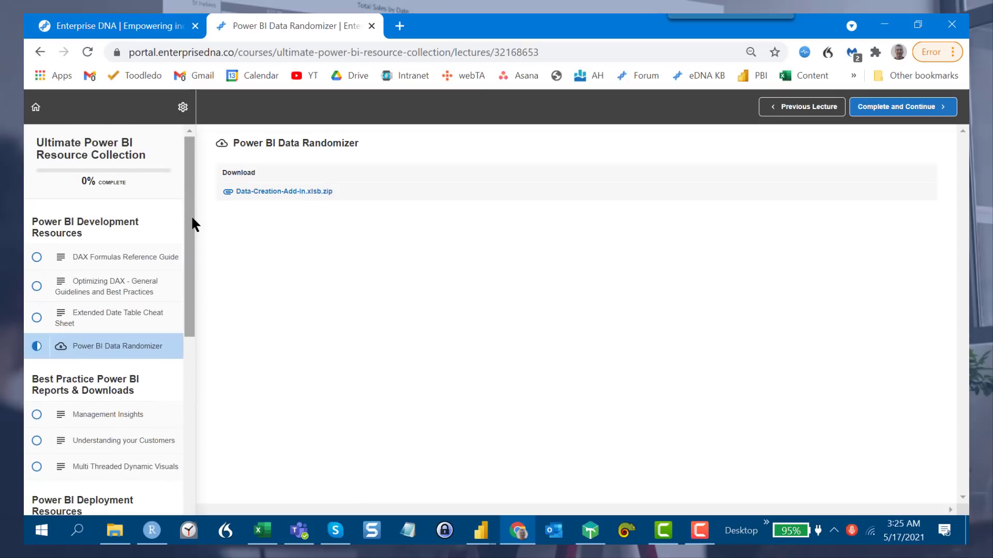